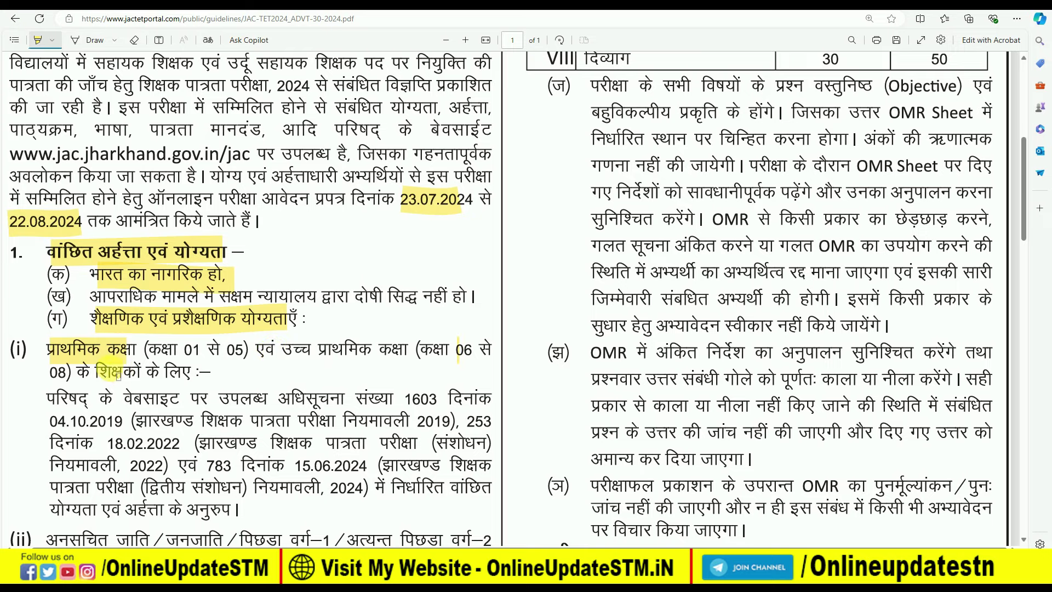
- Highlight the exam fee heading, the 06 to 08 class range, and the General category's 1,300 and 1,500 fees in the notice
scroll(142, 365, "down", 1)
scroll(233, 386, "down", 3)
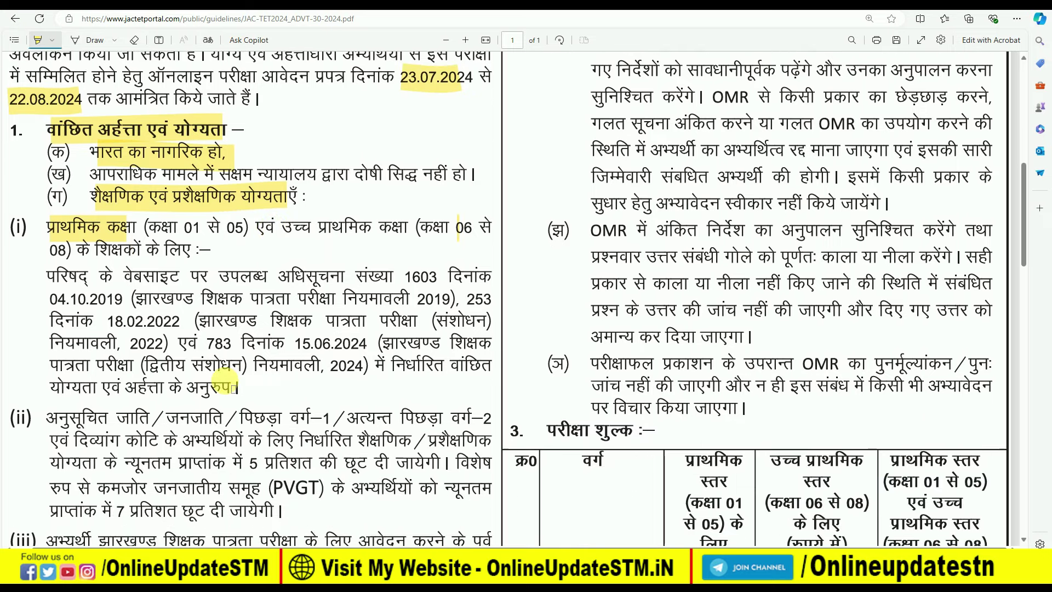
scroll(244, 345, "down", 5)
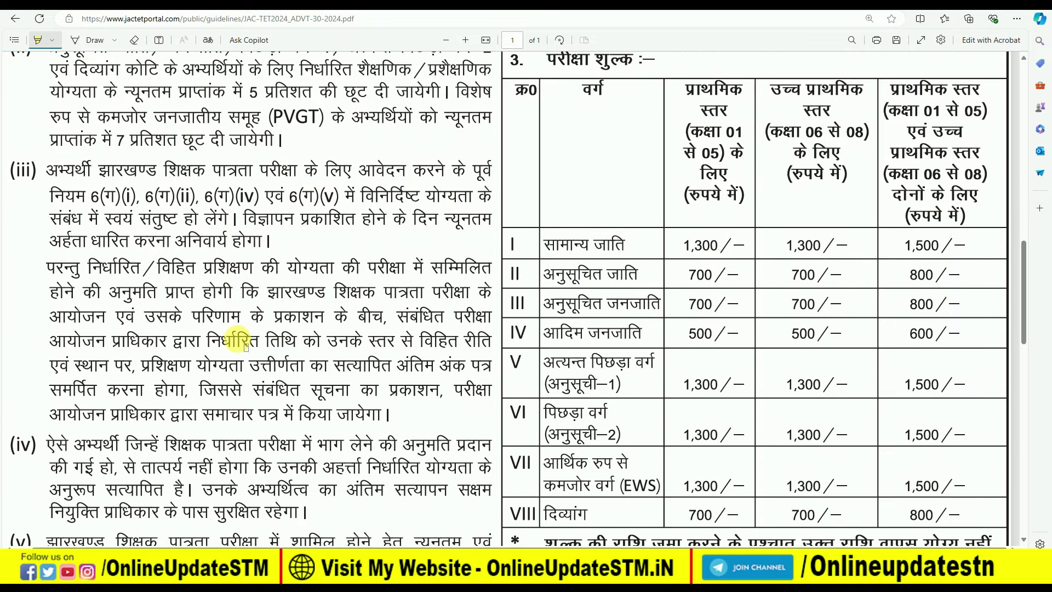
scroll(245, 347, "up", 2)
left_click_drag(550, 115, 624, 115)
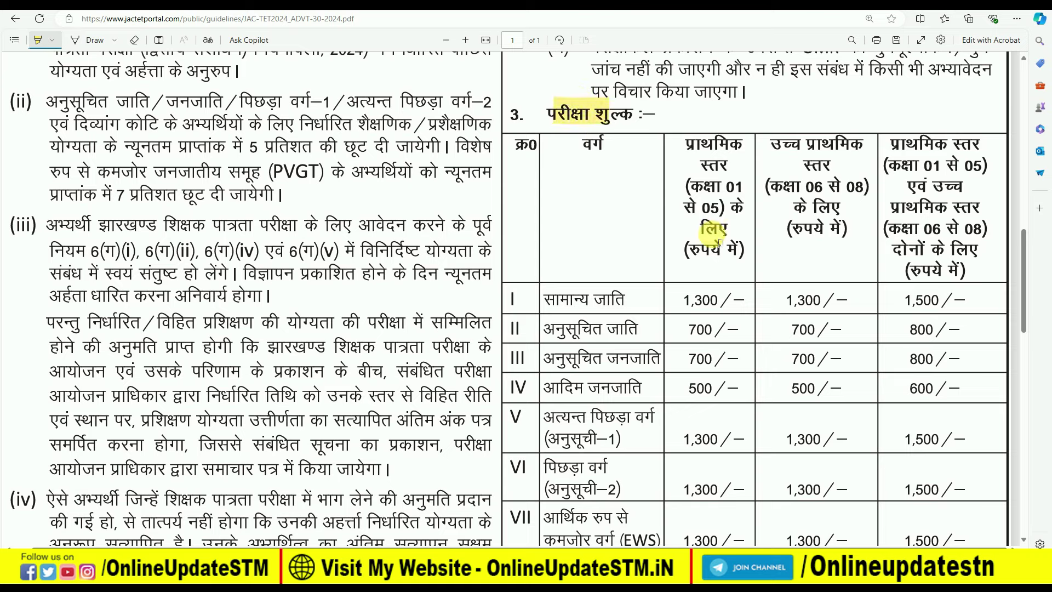
left_click_drag(689, 306, 715, 304)
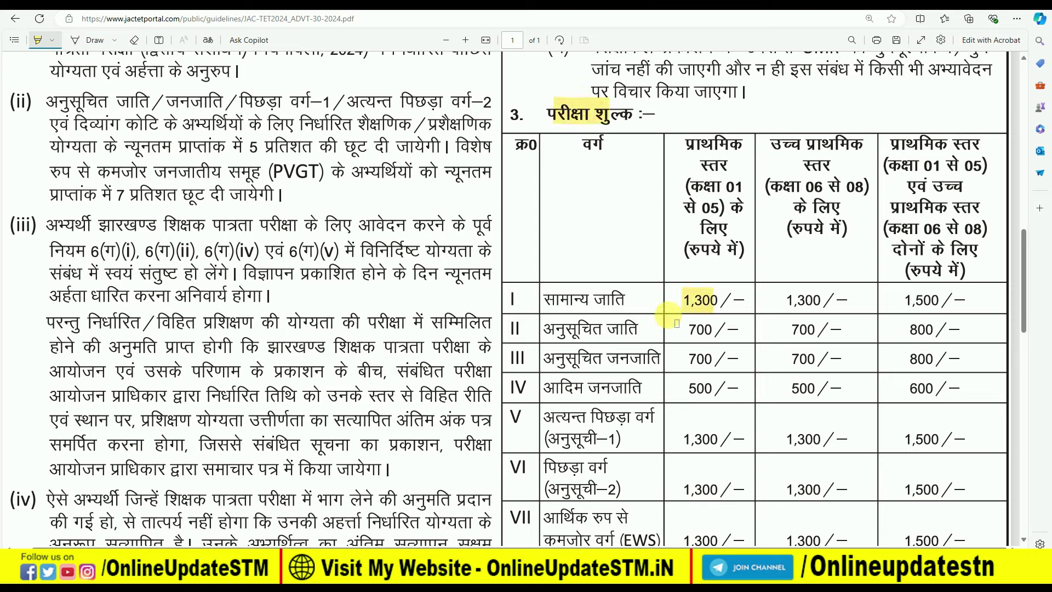
left_click_drag(814, 189, 841, 189)
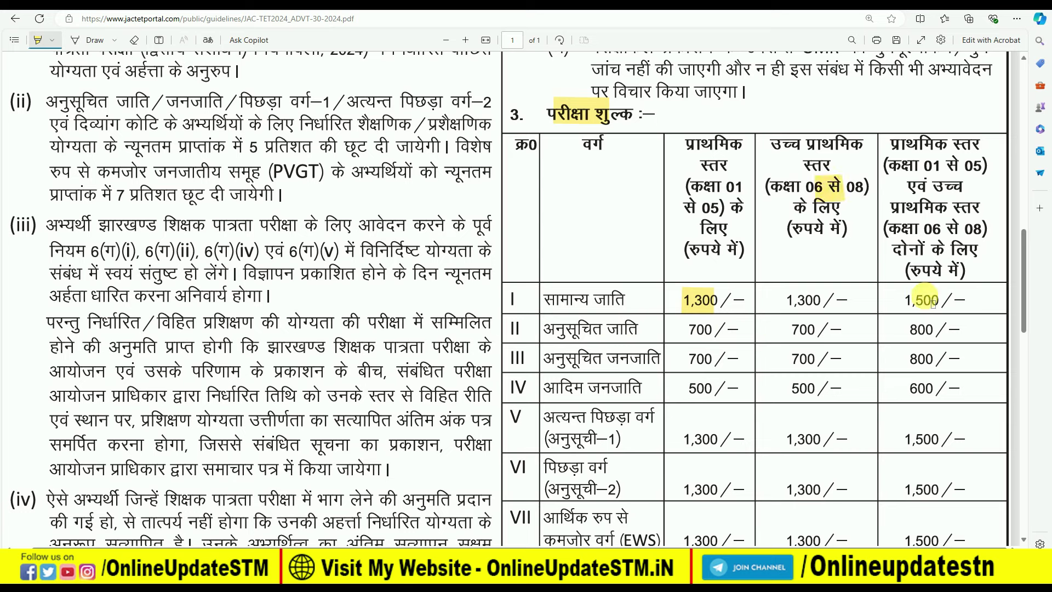
left_click_drag(903, 302, 938, 301)
- Examine the remaining sections of the notice on exam pattern, admit cards and application rules
scroll(924, 338, "down", 7)
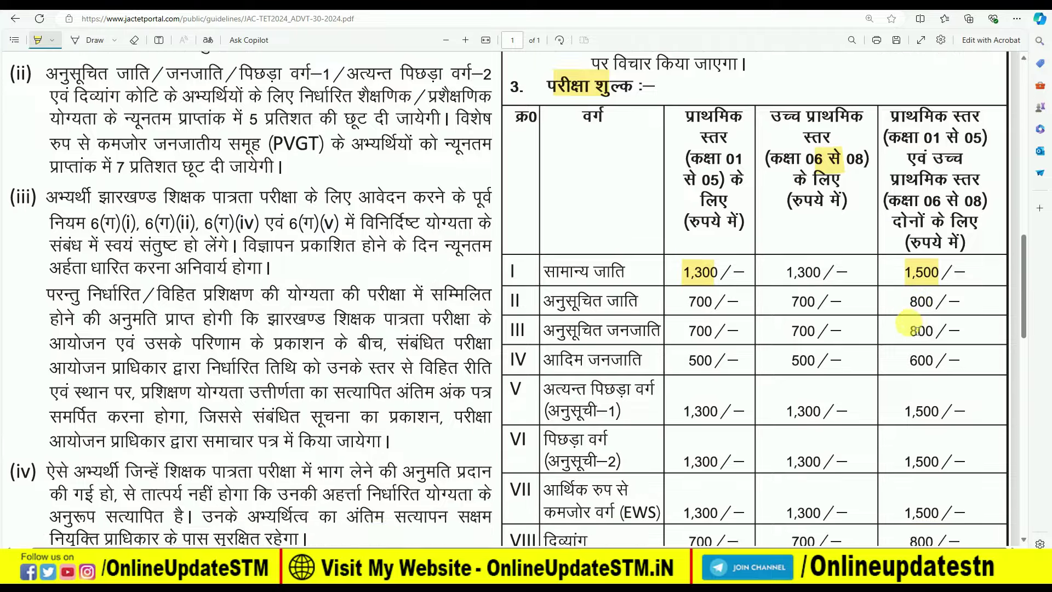
scroll(777, 245, "down", 10)
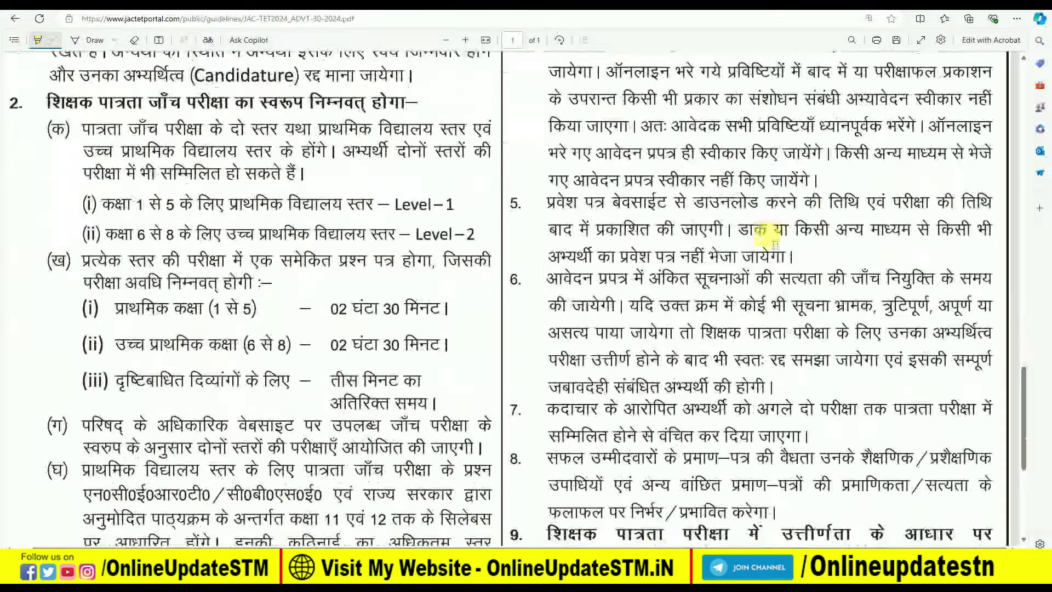
scroll(775, 245, "down", 1)
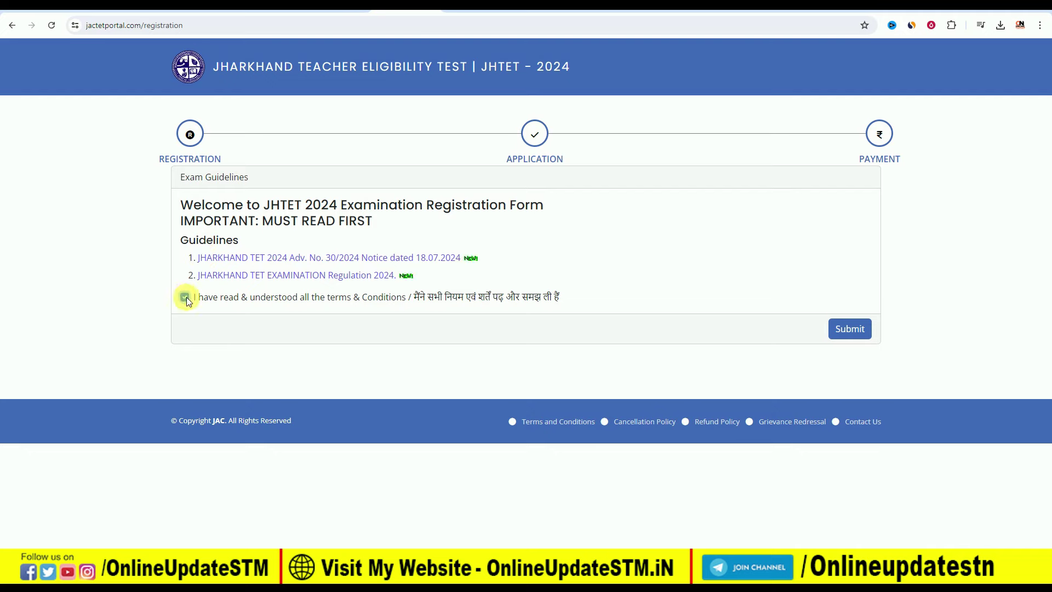
- Submit the accepted exam guidelines and enter the candidate's date of birth in the registration form
left_click(851, 331)
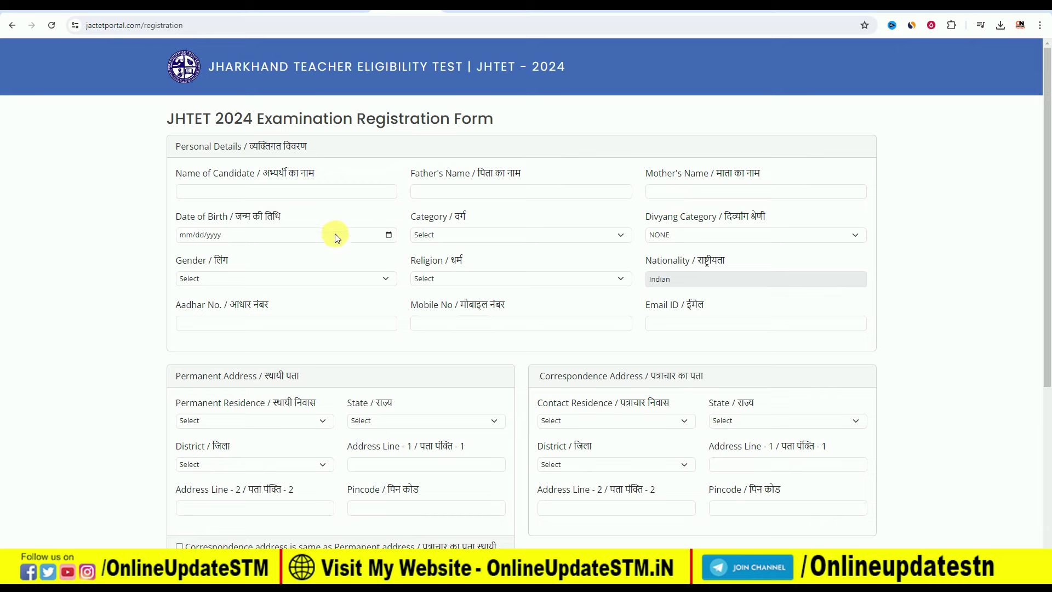
left_click(216, 236)
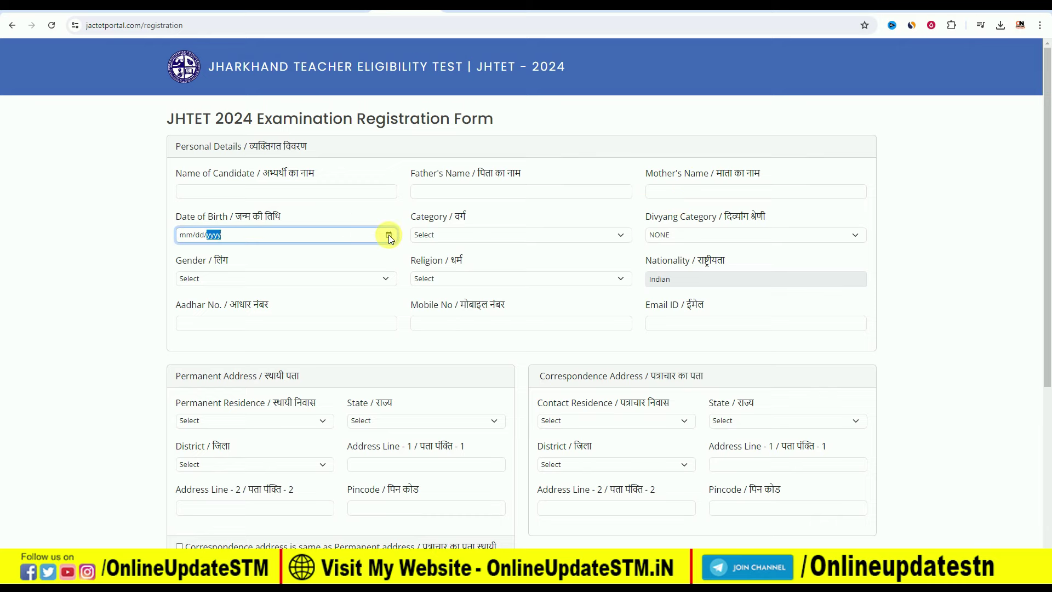
left_click(389, 235)
left_click(210, 255)
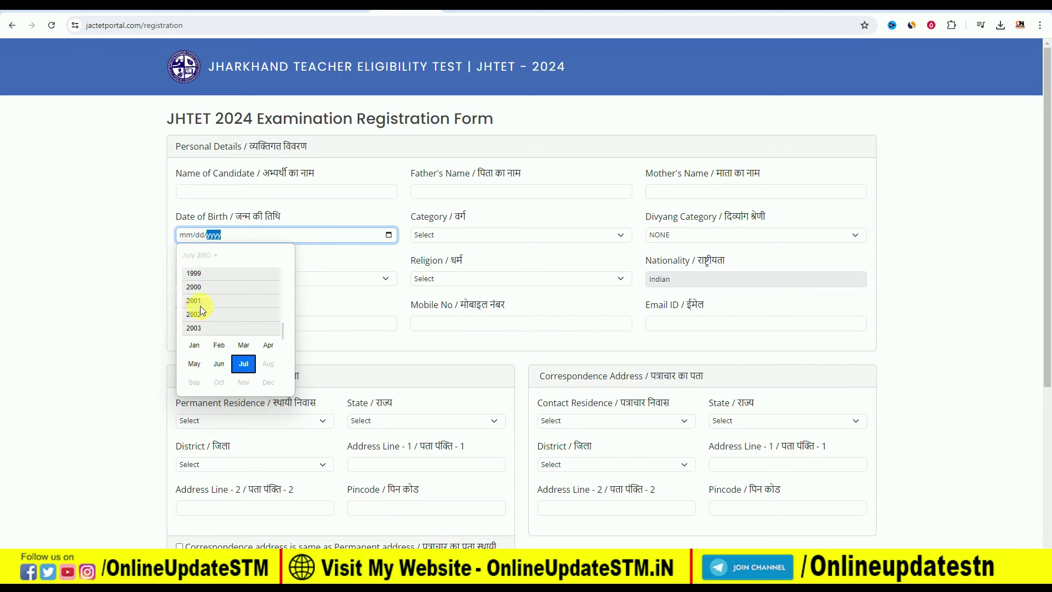
left_click(196, 288)
left_click(195, 301)
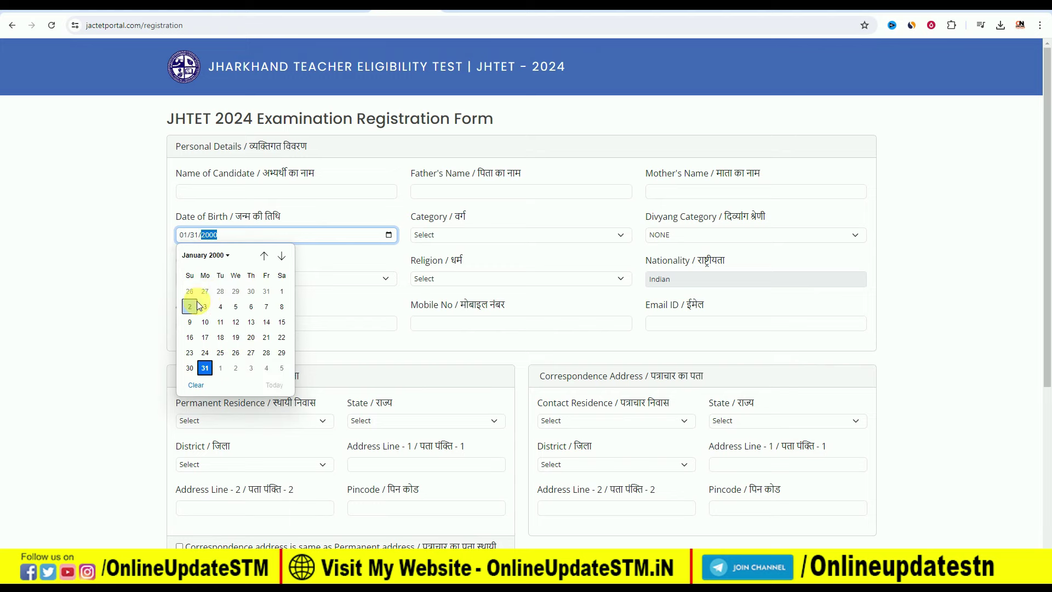
left_click(278, 293)
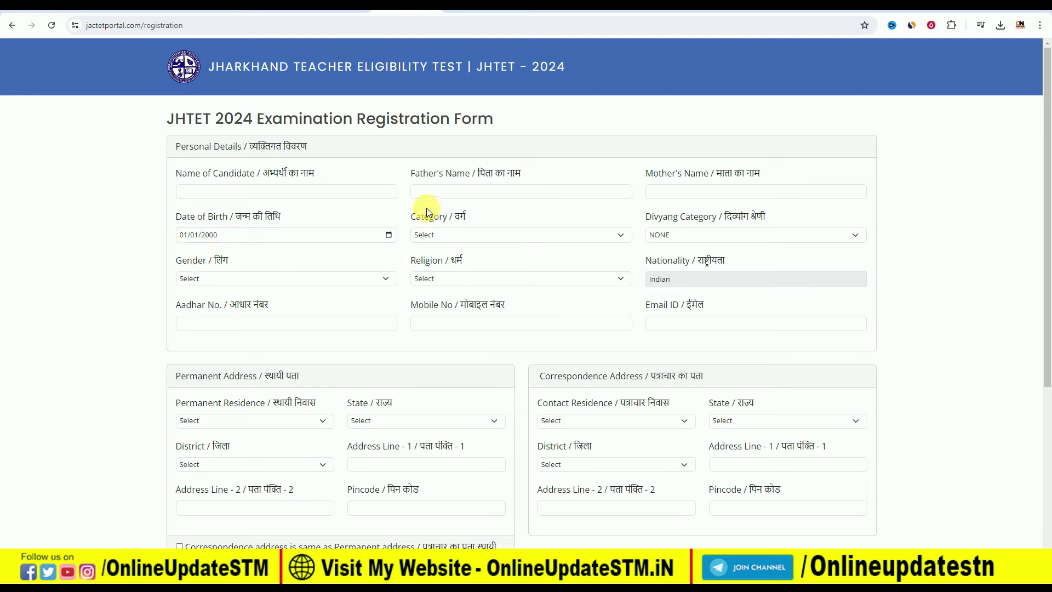
- Set the category to BACKWARD CLASS (ANNEXURE - 2) and keep the Divyang category as NONE
left_click(463, 235)
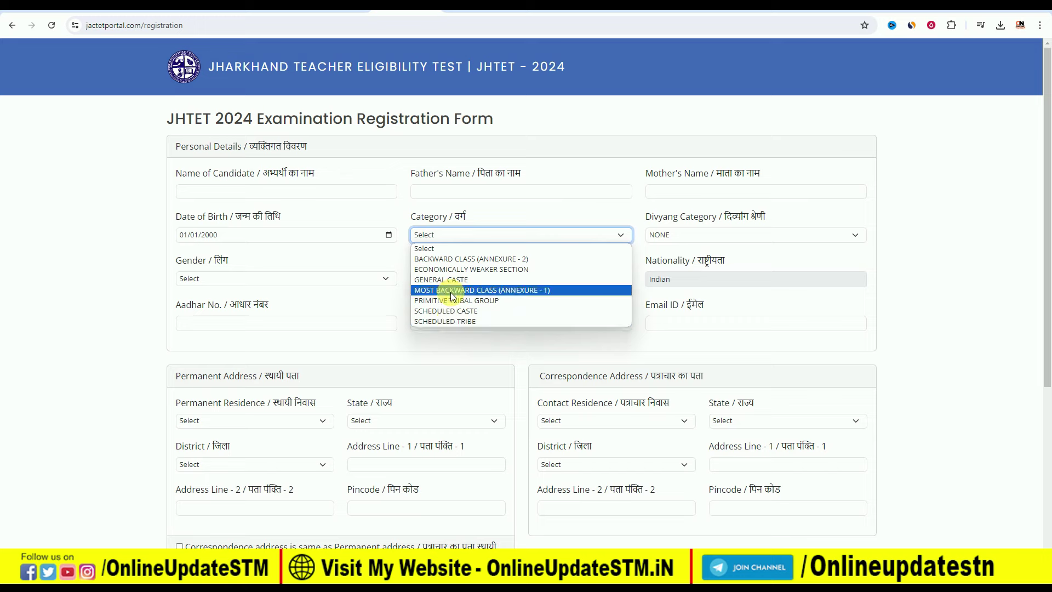
left_click(448, 259)
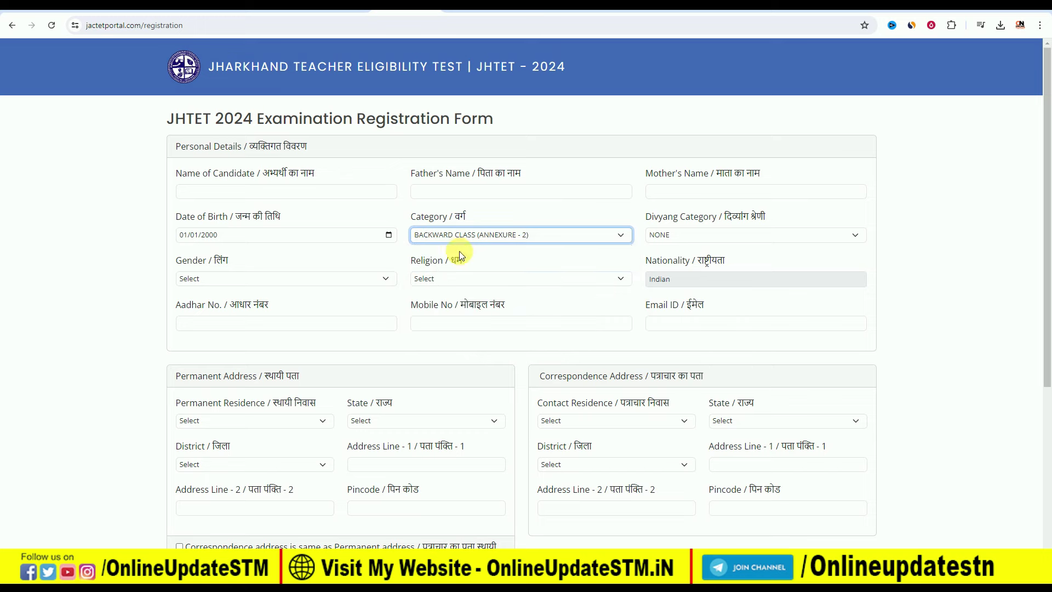
left_click(677, 234)
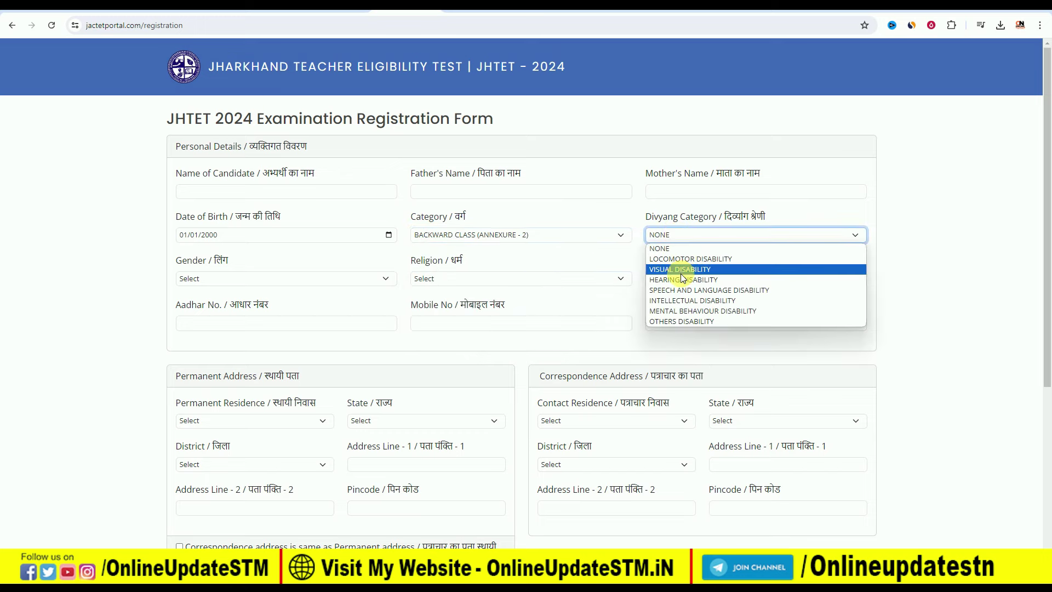
left_click(671, 249)
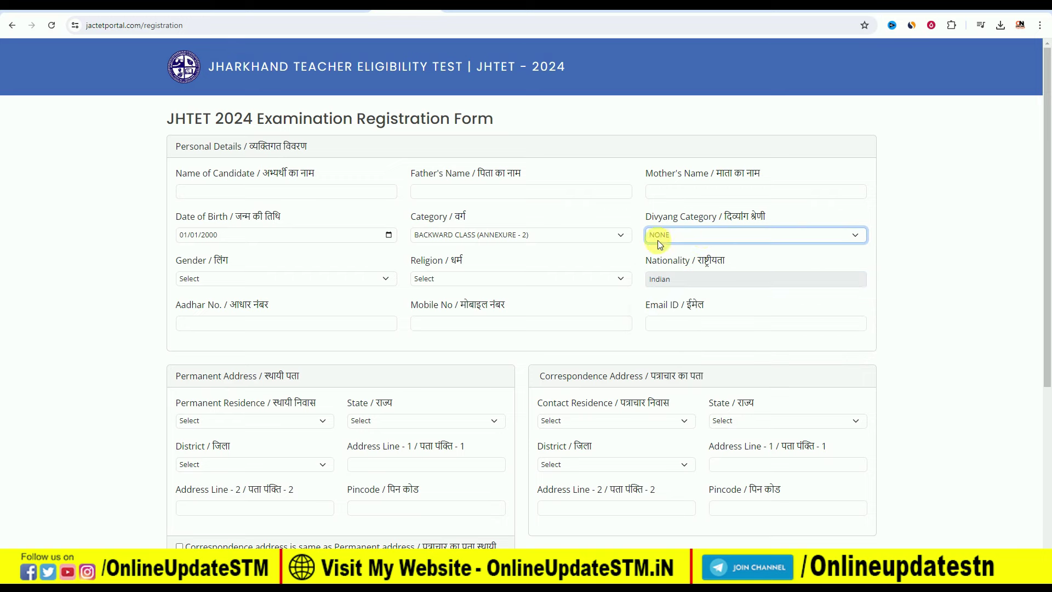
- Set the candidate's gender to MALE and religion to HINDUISM
left_click(251, 278)
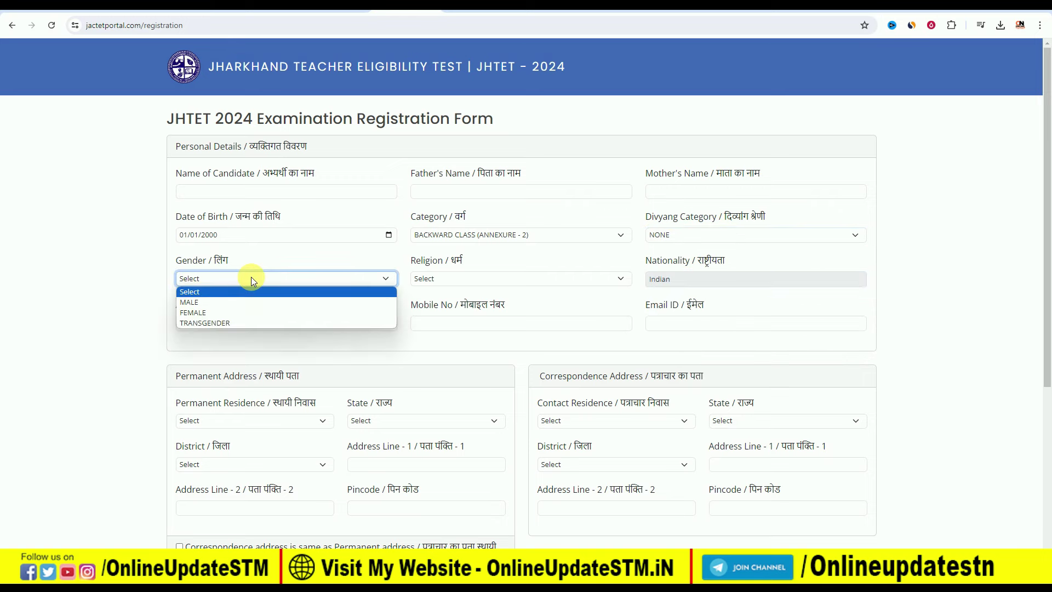
left_click(204, 302)
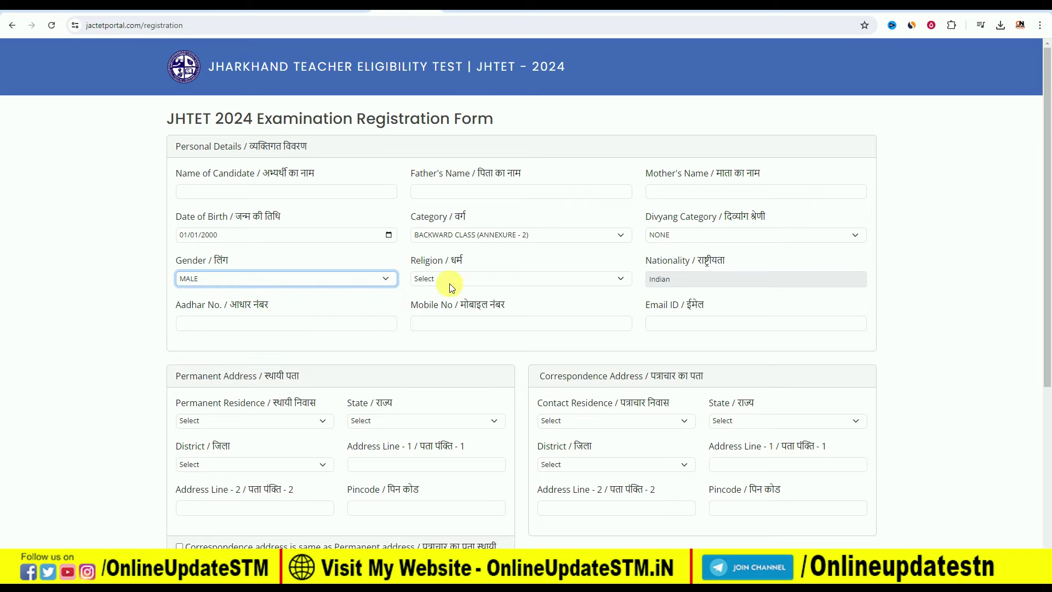
left_click(446, 278)
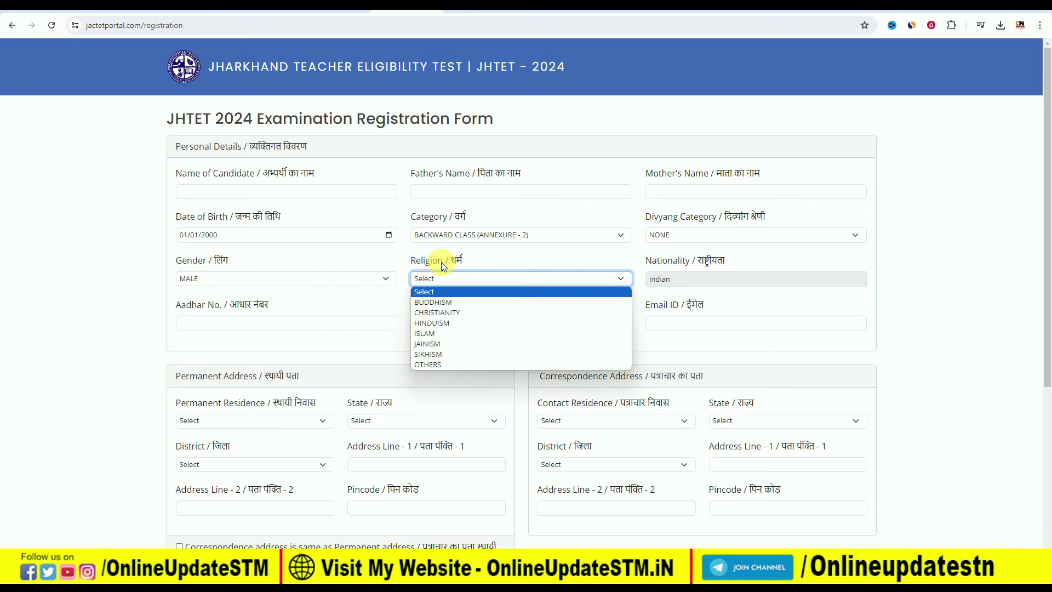
left_click(451, 325)
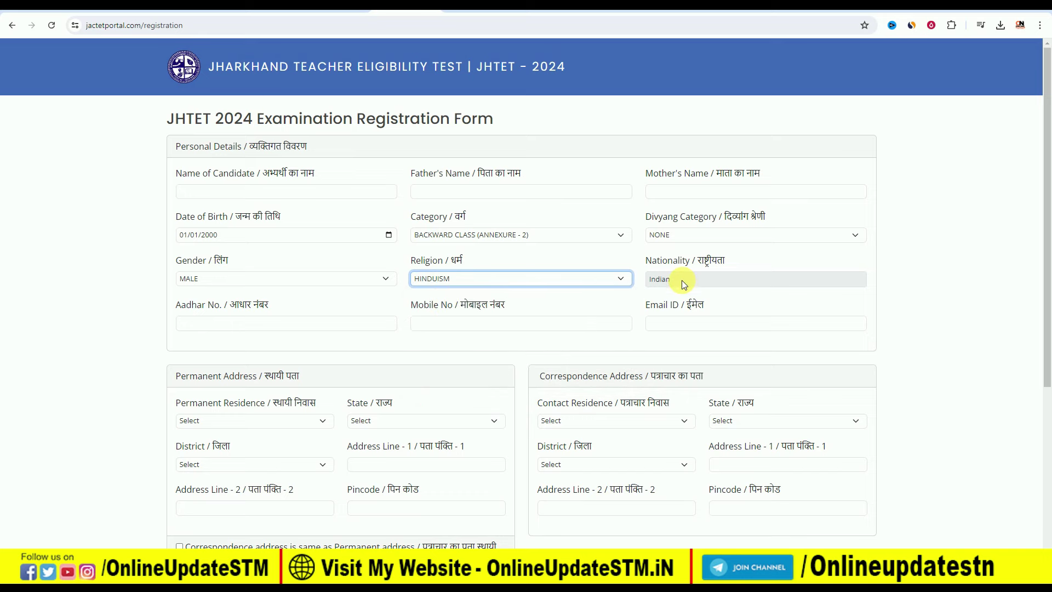
left_click(196, 326)
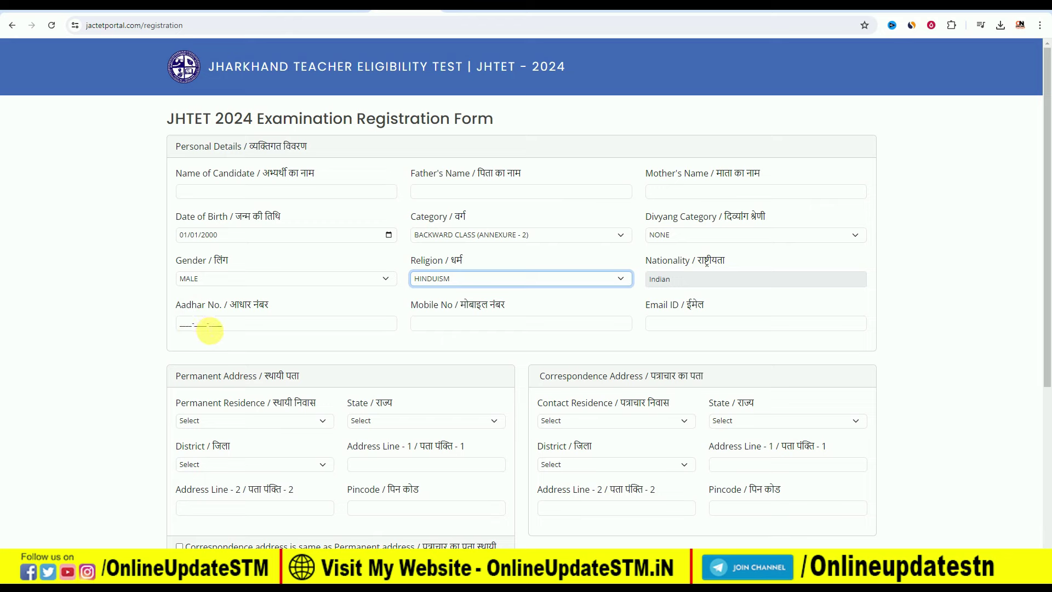
left_click(440, 328)
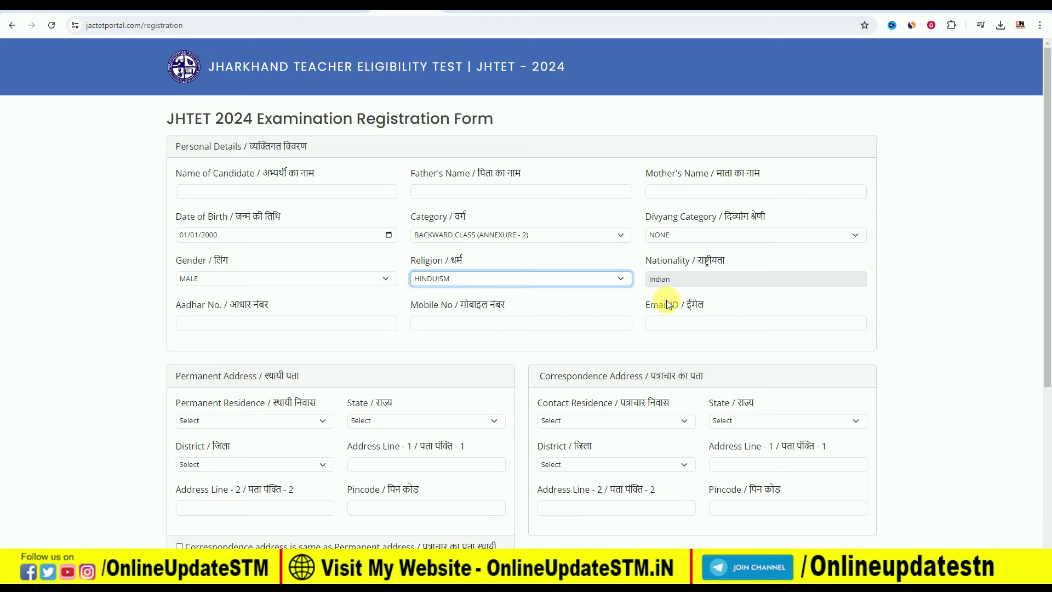
- Try the permanent residence options Jharkhand and Out of Jharkhand, choosing BIHAR as the state for the latter
scroll(272, 362, "down", 3)
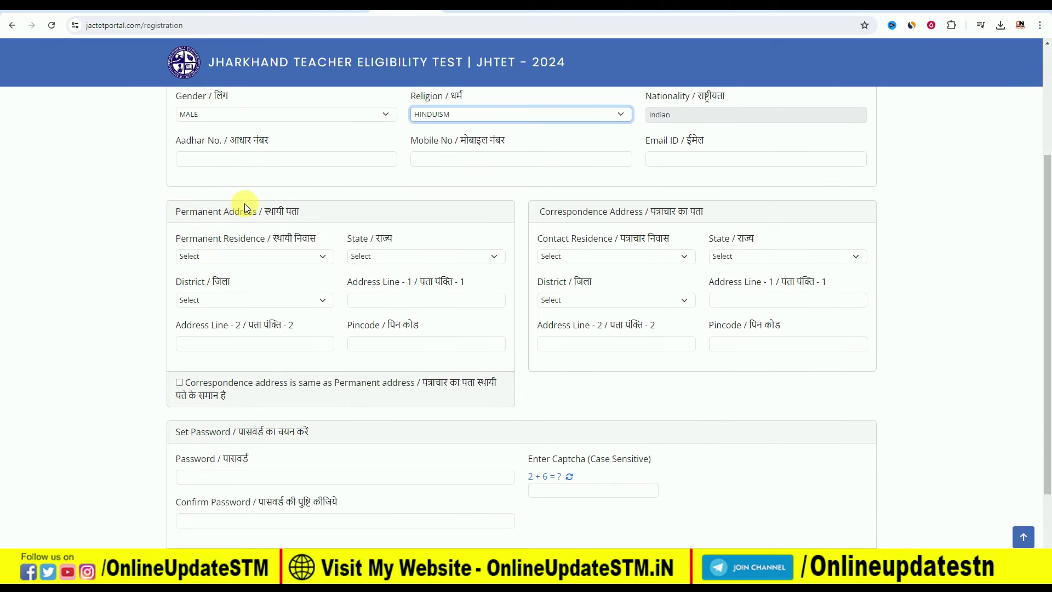
left_click(224, 256)
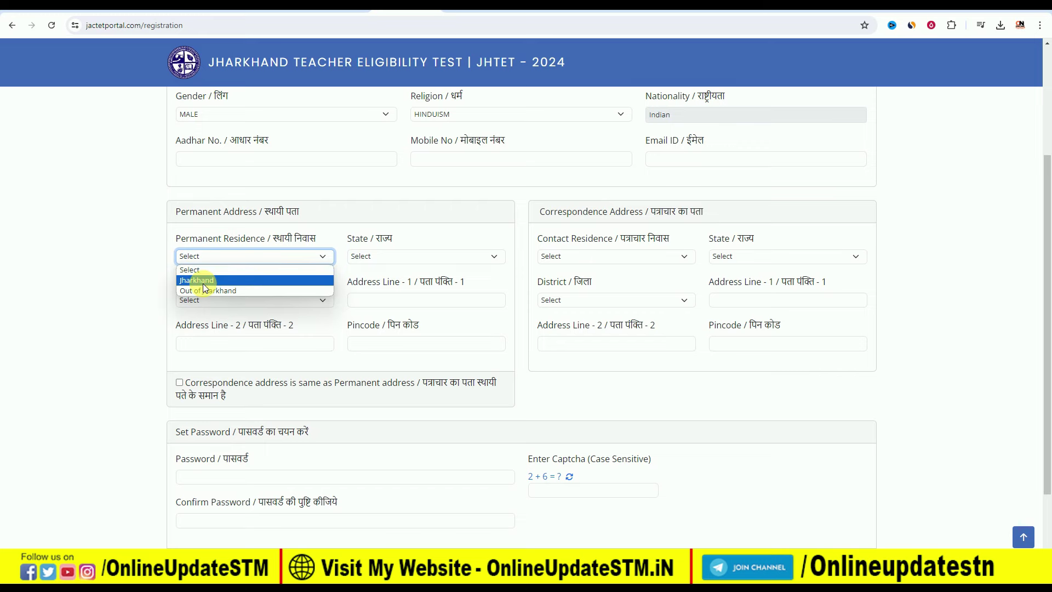
left_click(208, 281)
left_click(225, 257)
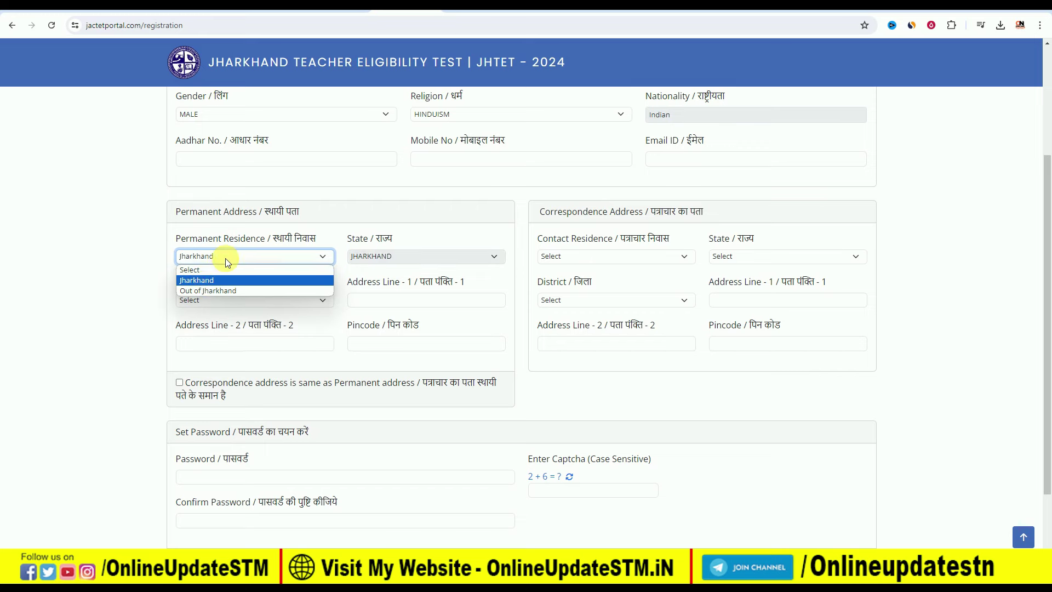
left_click(220, 290)
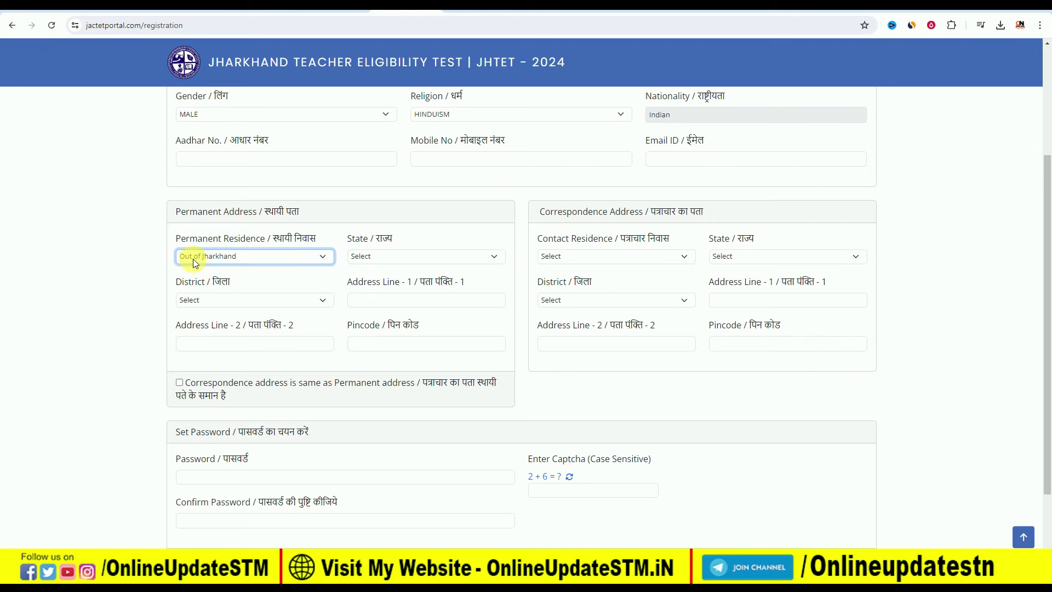
left_click(381, 257)
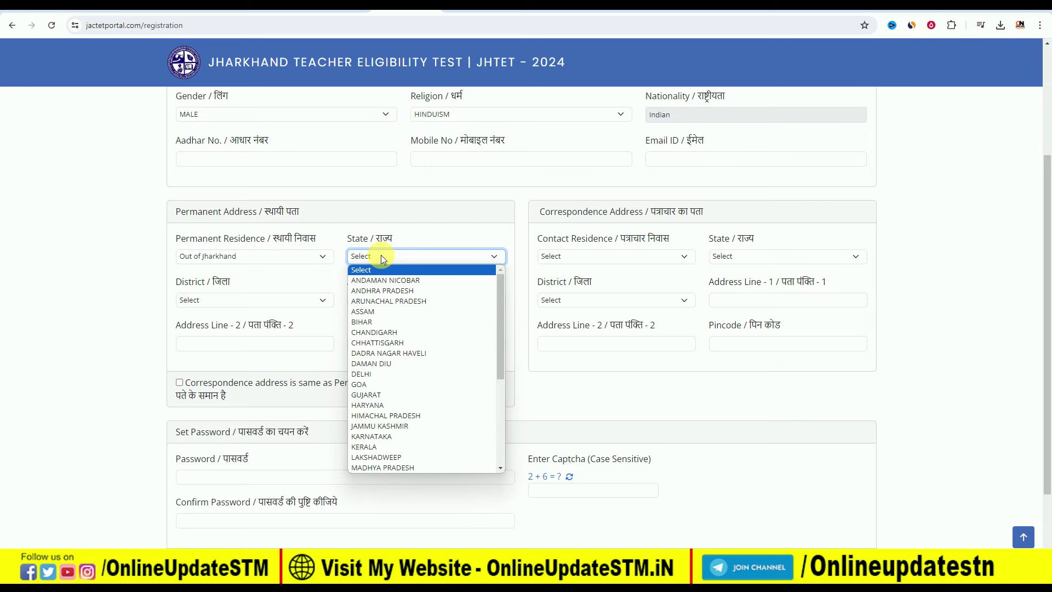
left_click(389, 321)
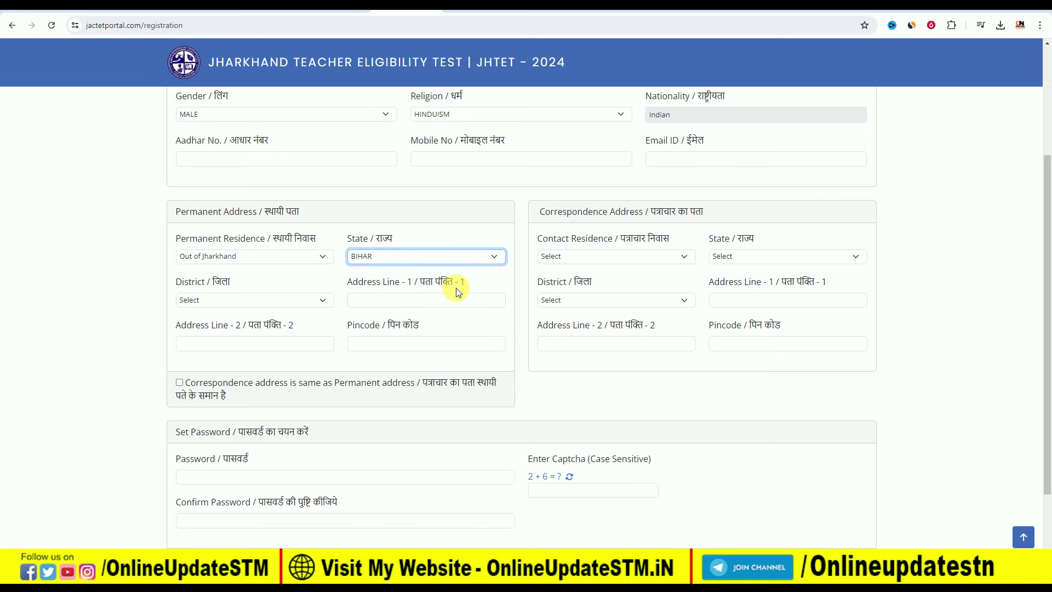
- Set the permanent residence to Jharkhand and choose DEOGHAR as the permanent address district
left_click(266, 268)
left_click(244, 278)
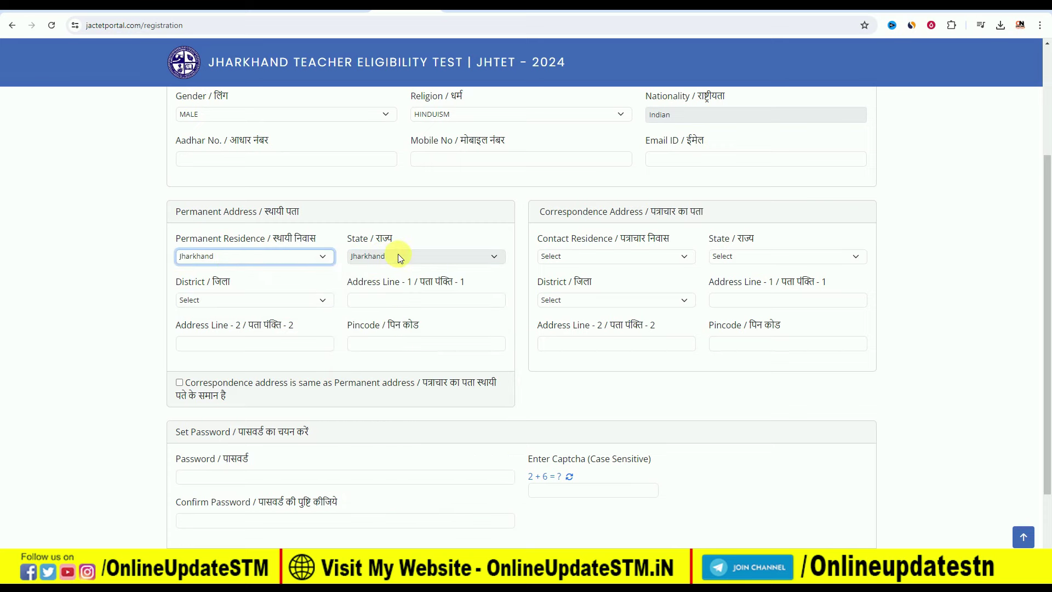
left_click(268, 299)
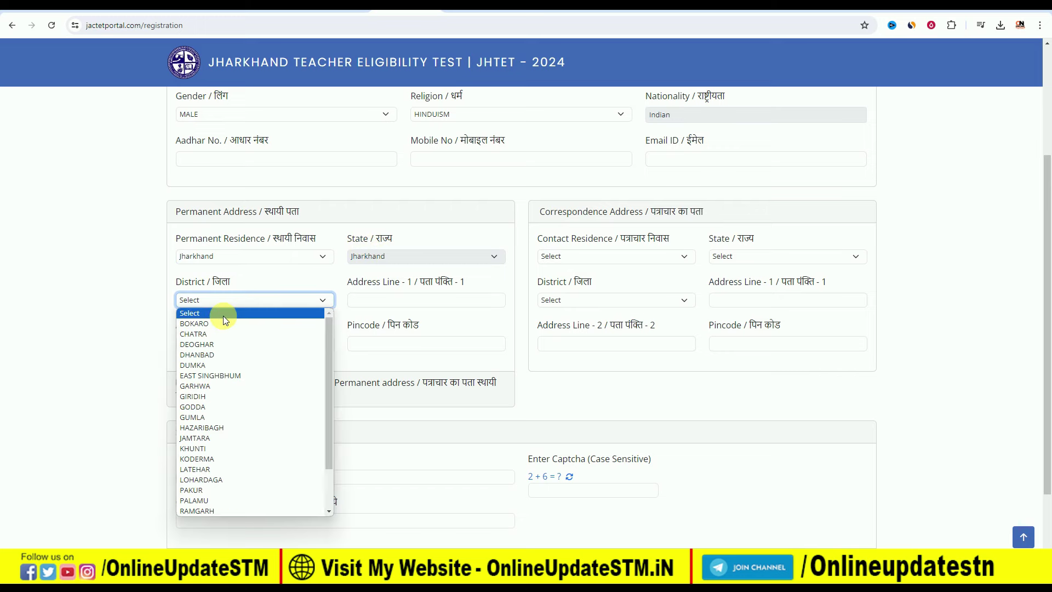
left_click(226, 343)
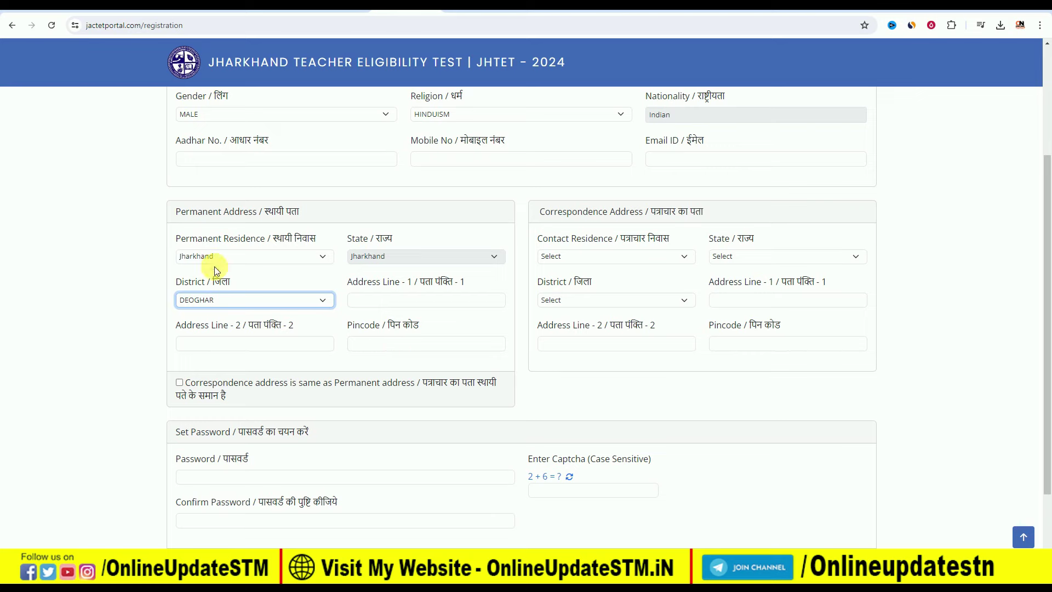
- Look over the permanent address and Set Password sections, and switch to Notepad for the sample password
left_click_drag(176, 211, 275, 212)
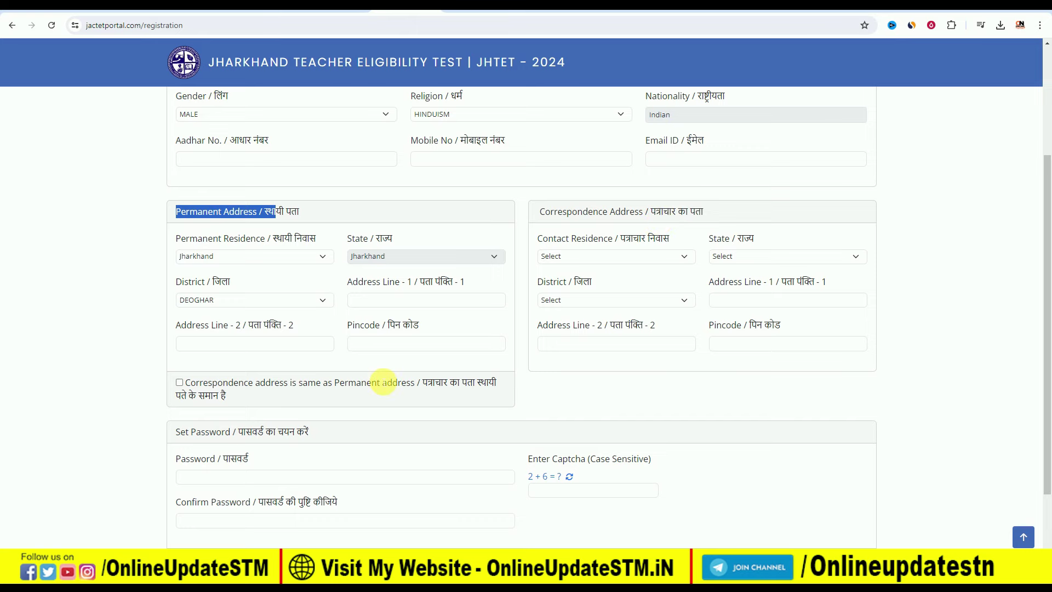
scroll(384, 382, "down", 2)
left_click_drag(176, 353, 444, 330)
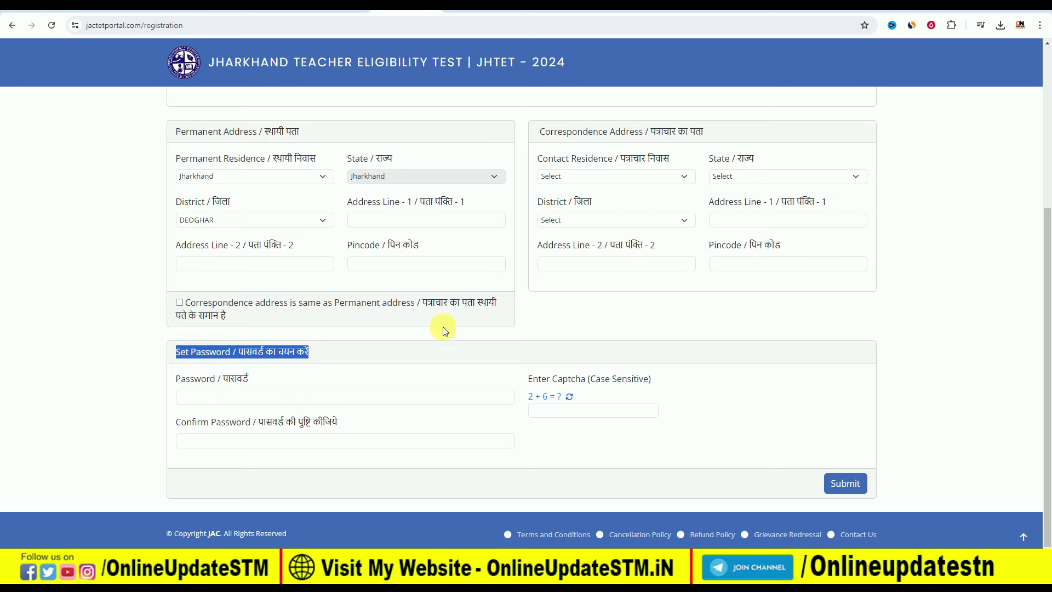
key("alt+Tab")
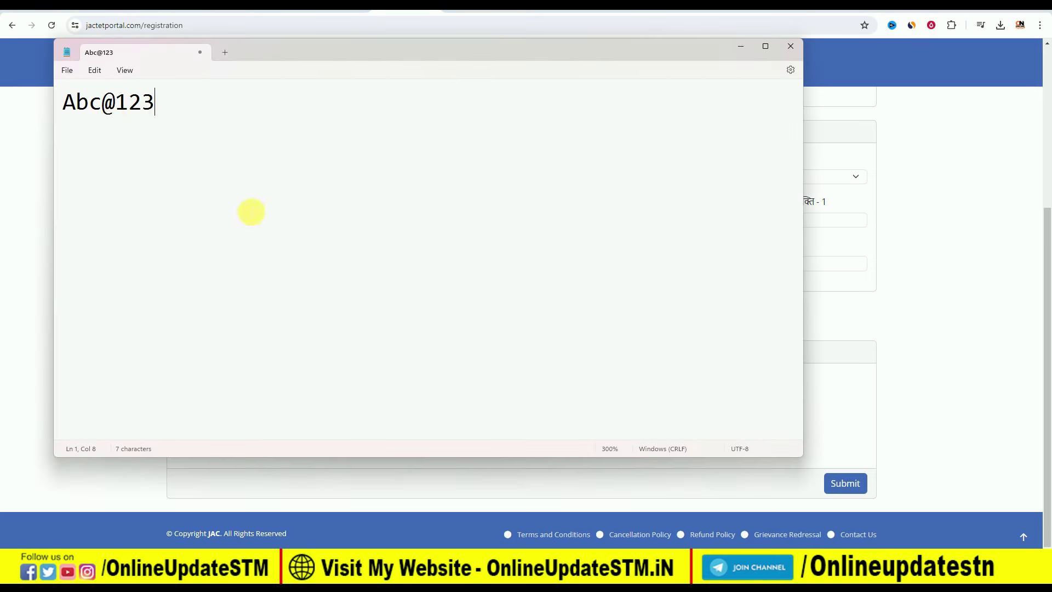
- Highlight the sample password in Notepad, return to the browser's registration page and submit the registration form
left_click_drag(70, 103, 199, 105)
left_click(736, 47)
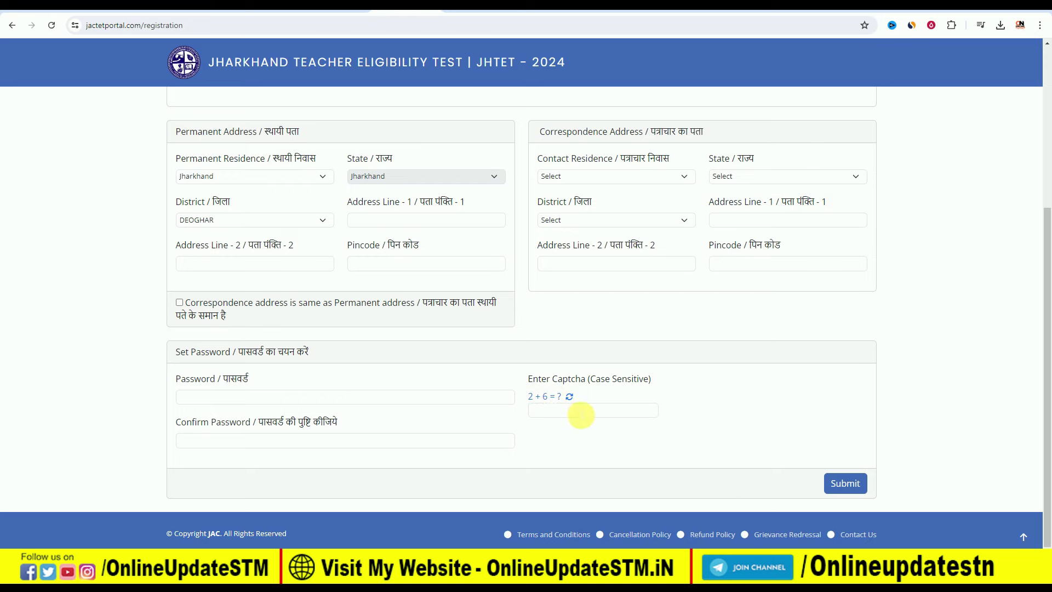
left_click(853, 484)
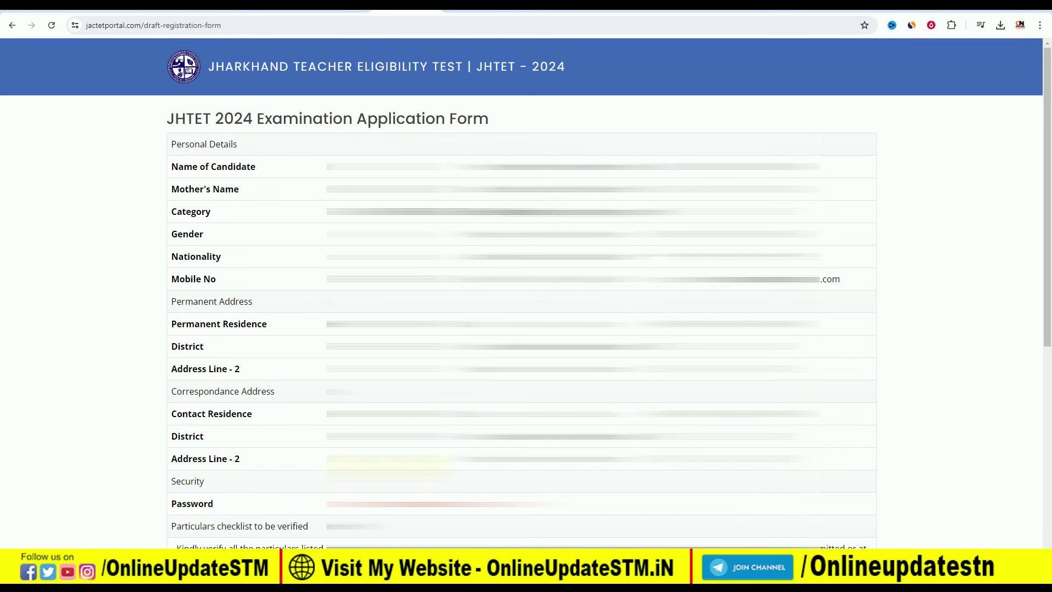
- Mark all eight items in the particulars checklist as verified and agree to both the general declaration and the criminal clause
key("ctrl+plus")
scroll(152, 164, "down", 10)
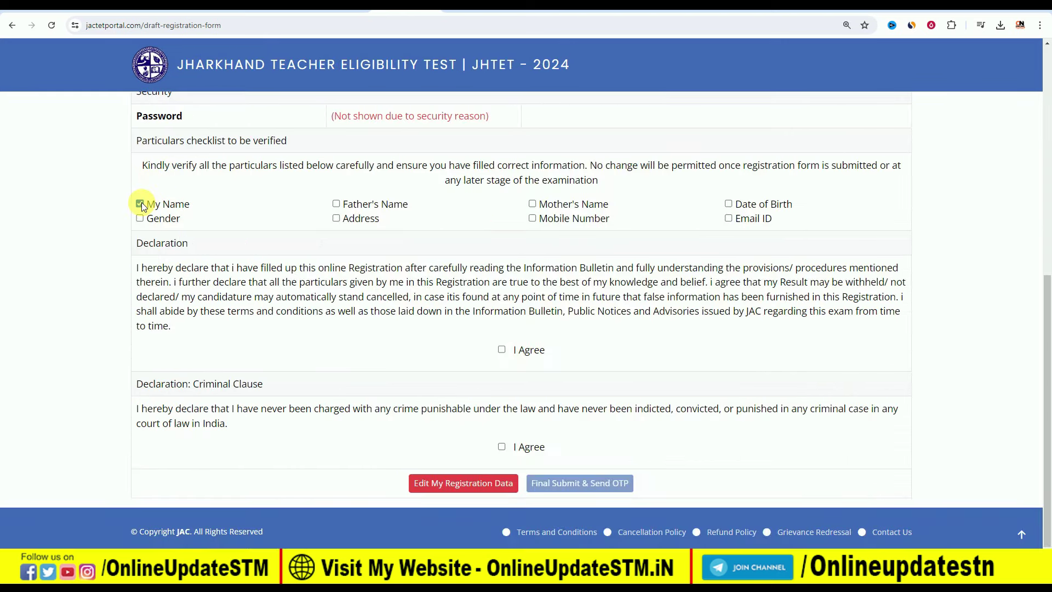
left_click(140, 218)
left_click(337, 203)
left_click(336, 218)
left_click(532, 204)
left_click(532, 218)
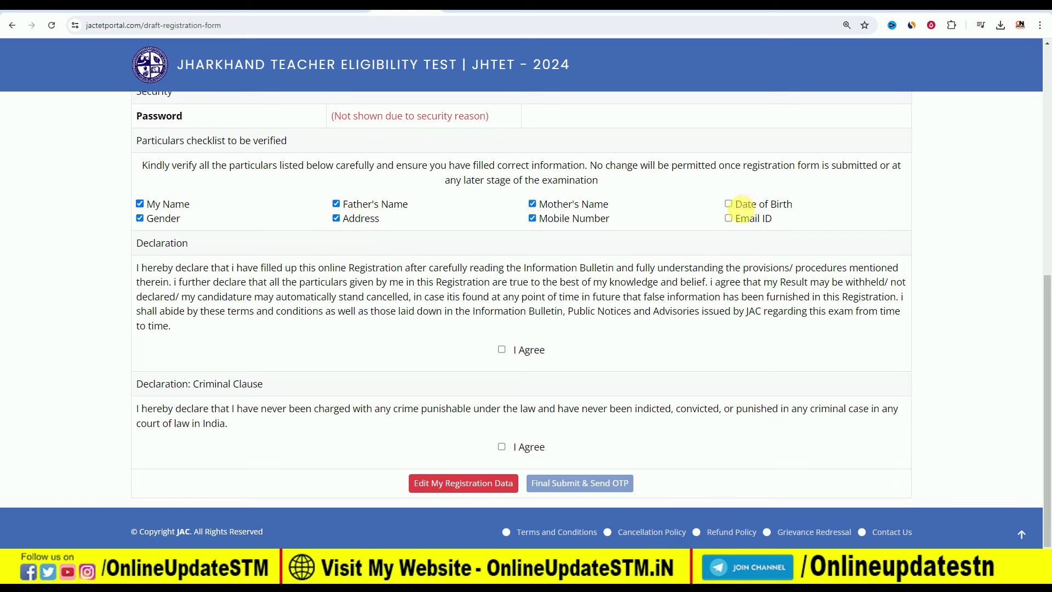
left_click(729, 218)
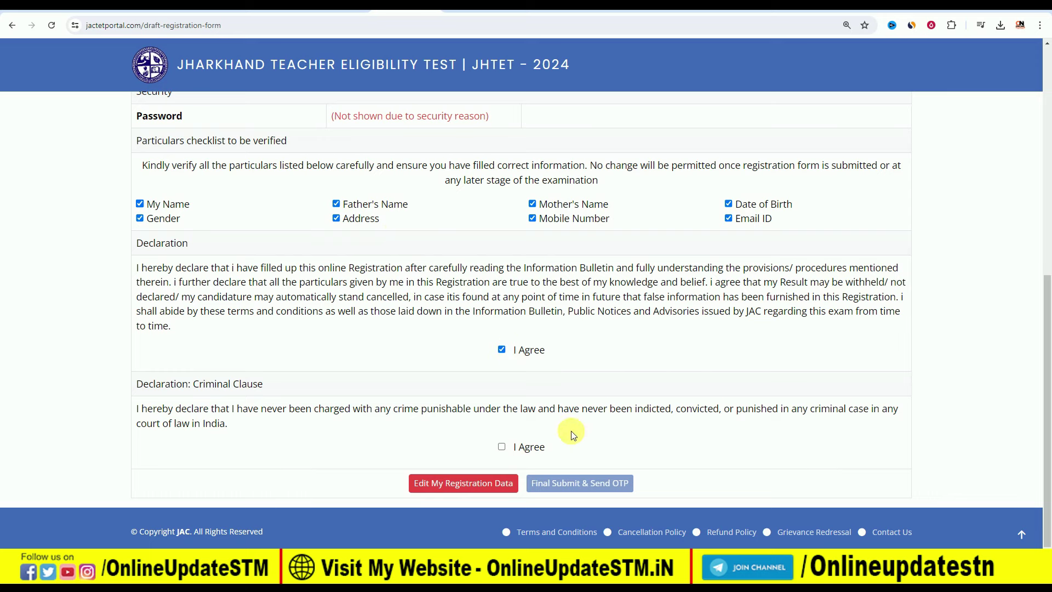
left_click(500, 447)
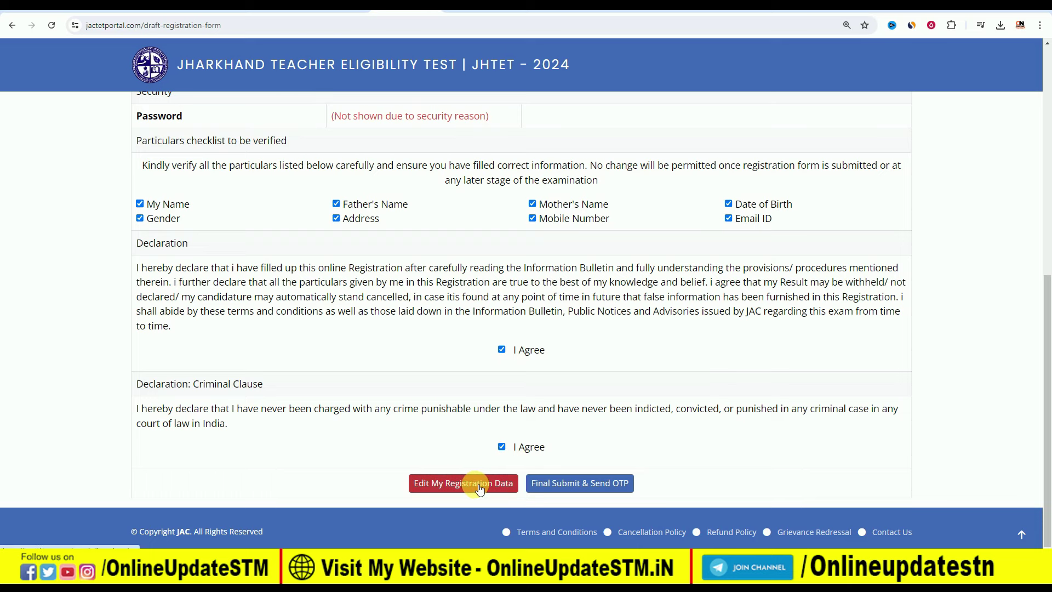
- Save and lock the registration data, enter the one-time password sent to the mobile number, and submit the registration form
left_click(578, 485)
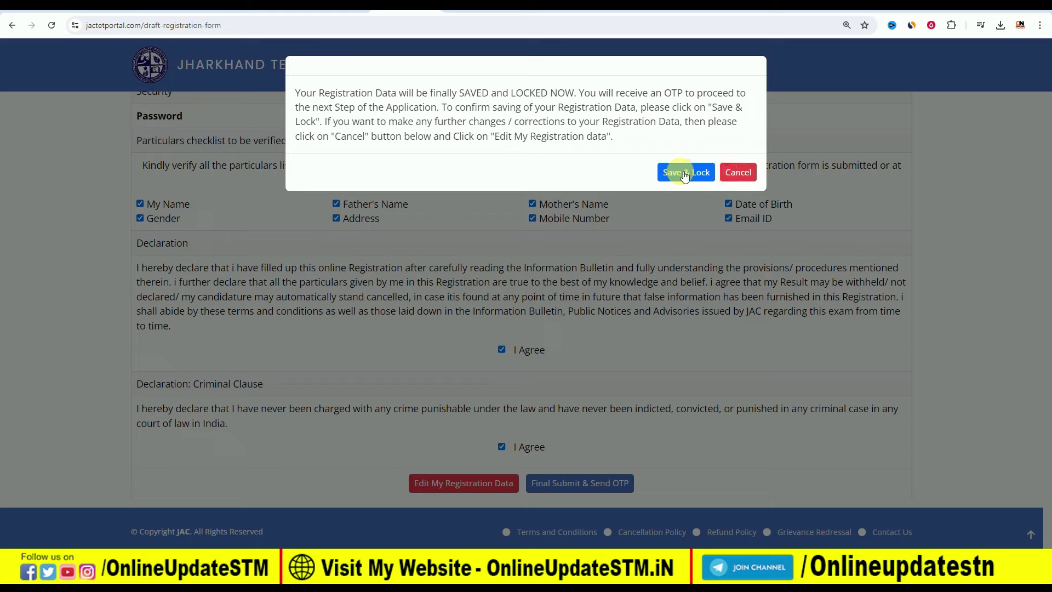
left_click(682, 172)
key("ctrl+v")
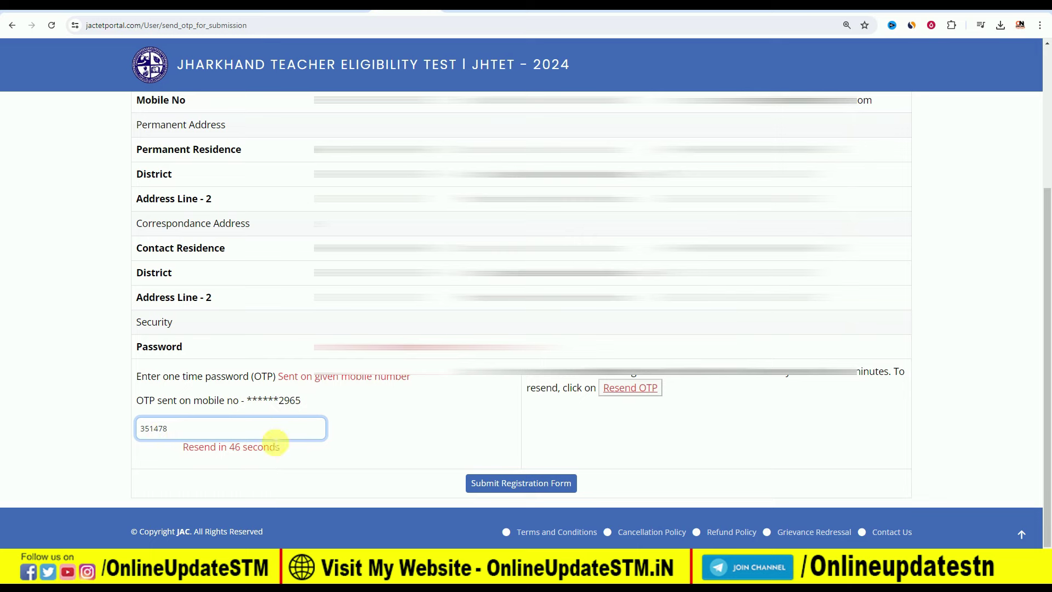
left_click(490, 484)
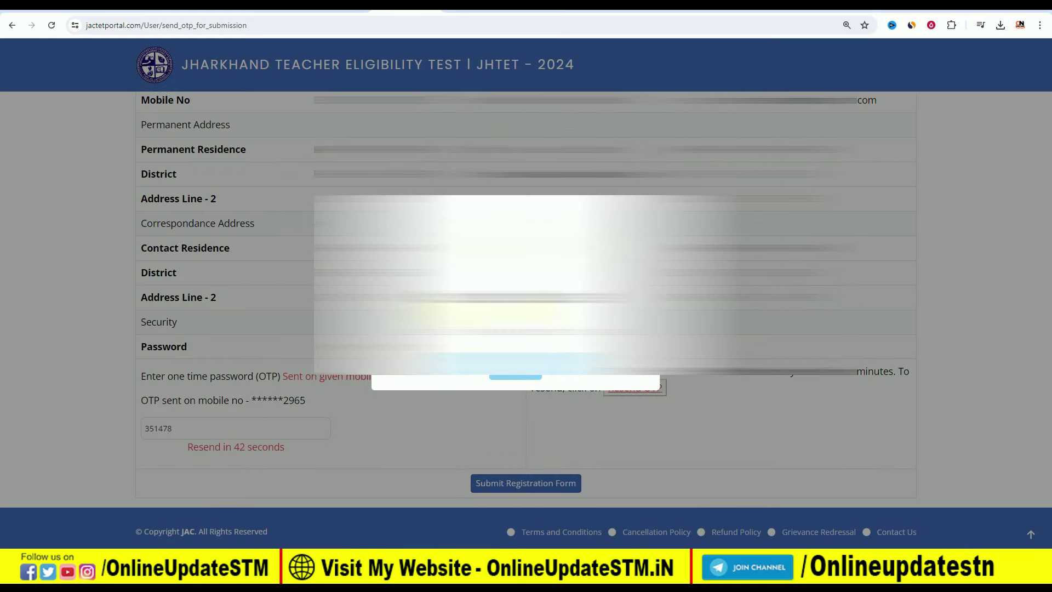
left_click(530, 374)
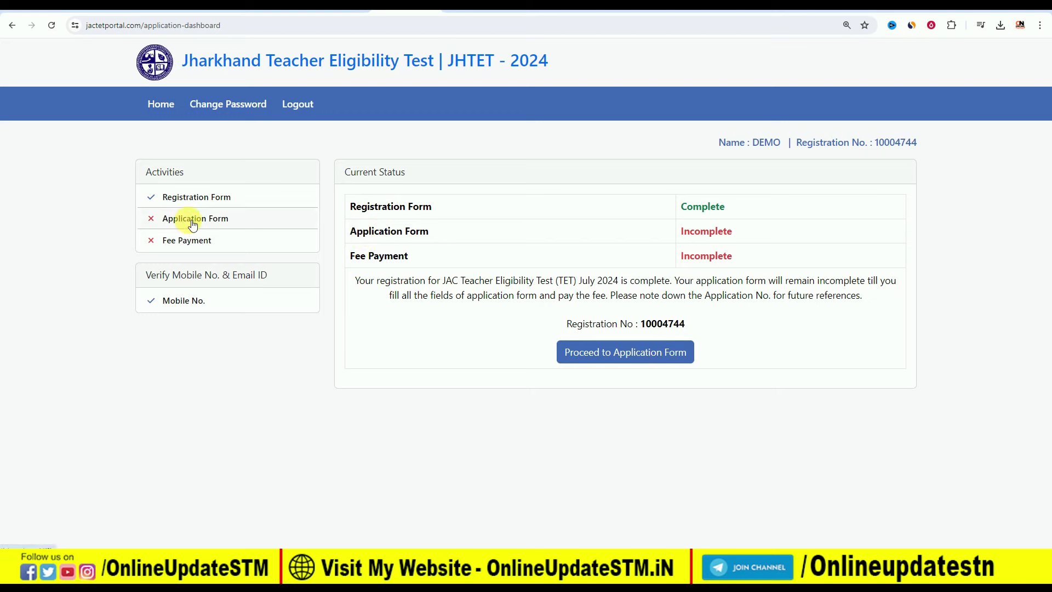
- Proceed to the application form and set Language - 1 to HINDI & ENGLISH and Language - 2 to ENGLISH
left_click(615, 355)
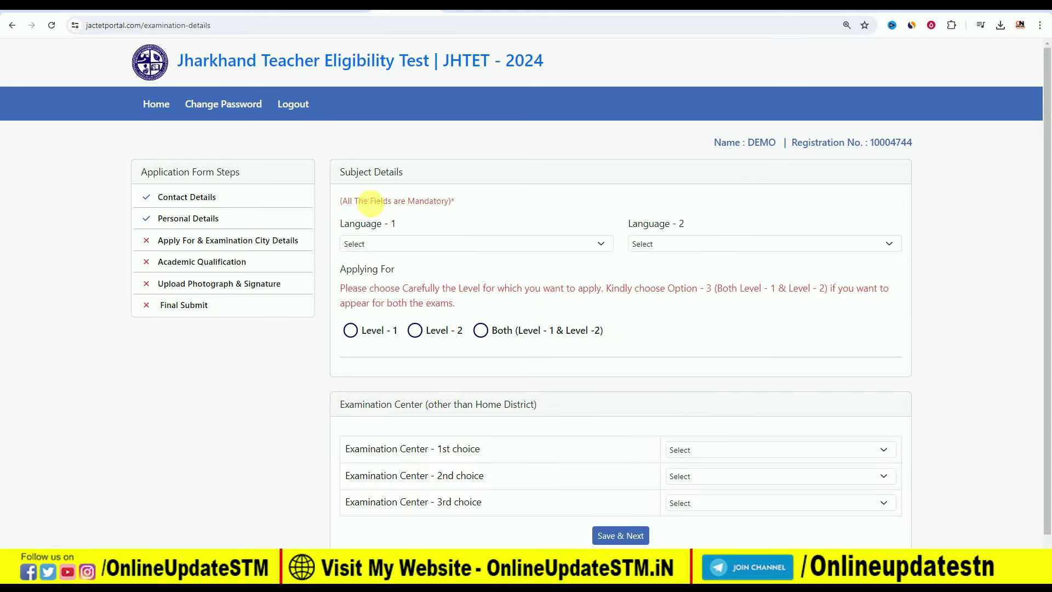
left_click(397, 245)
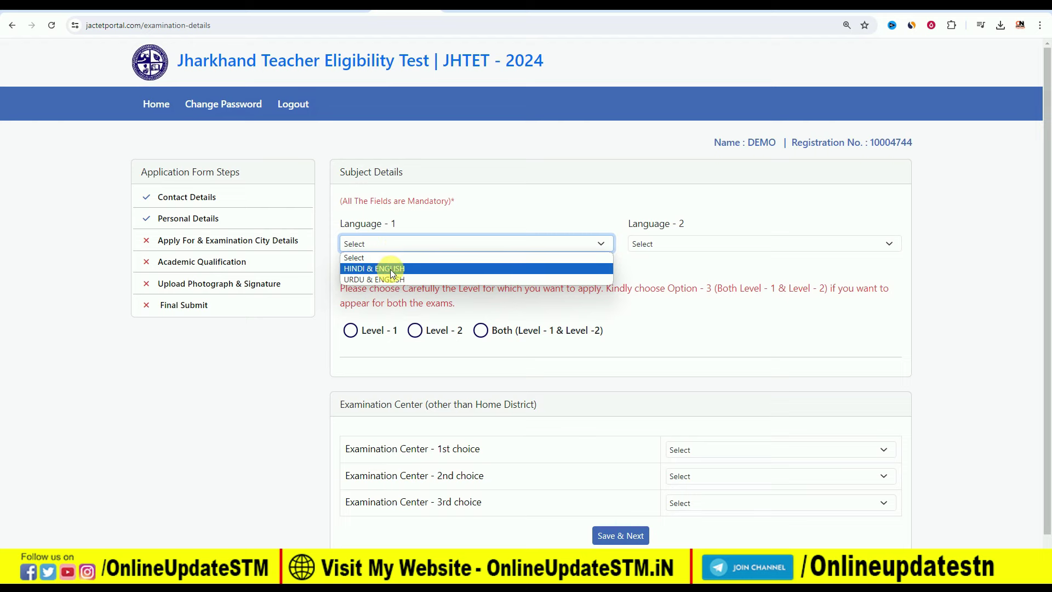
left_click(396, 271)
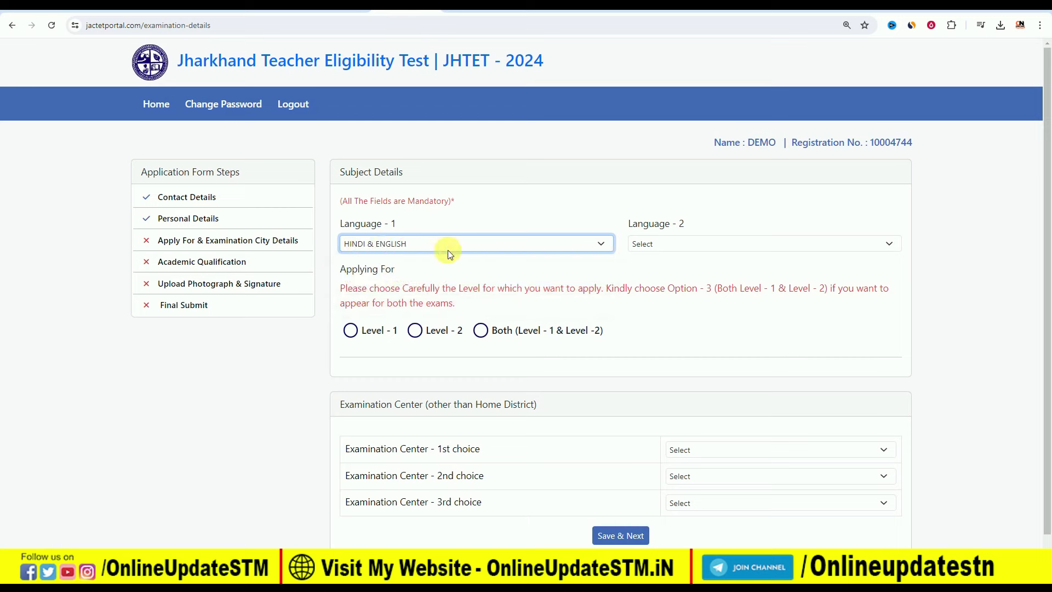
left_click(649, 244)
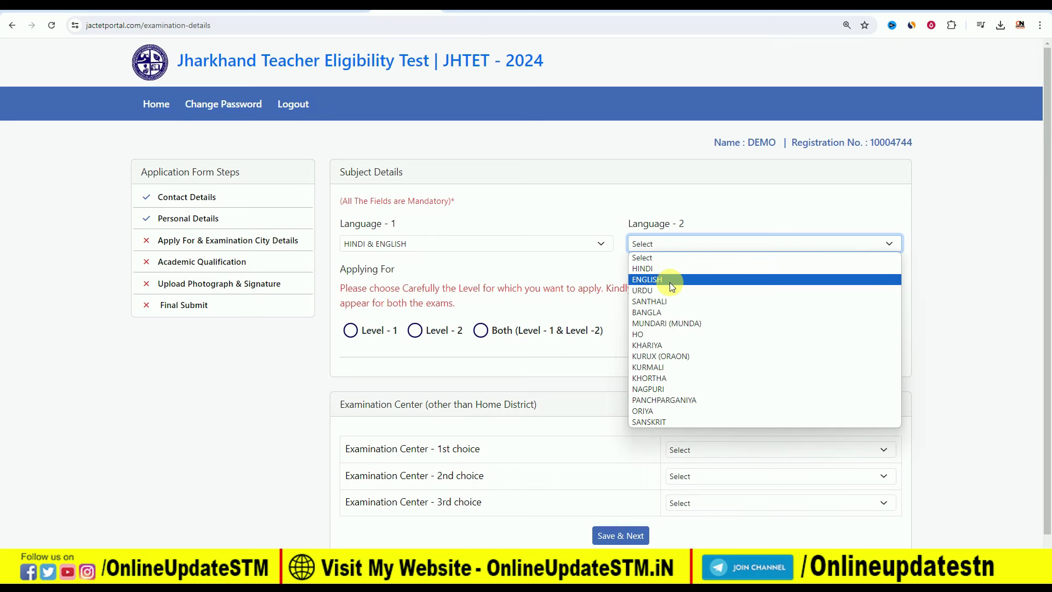
left_click(494, 198)
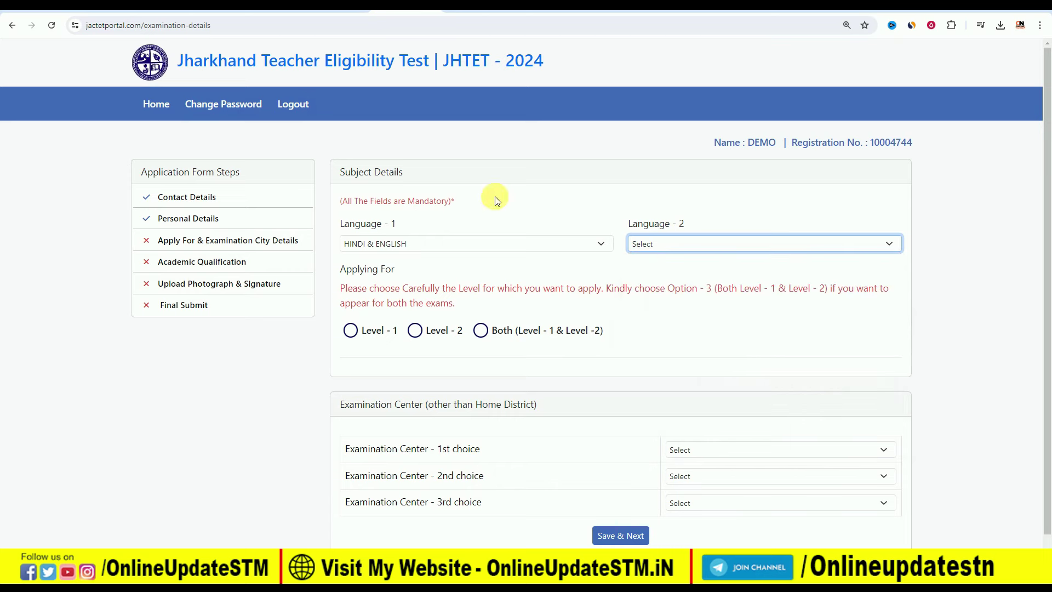
left_click(675, 241)
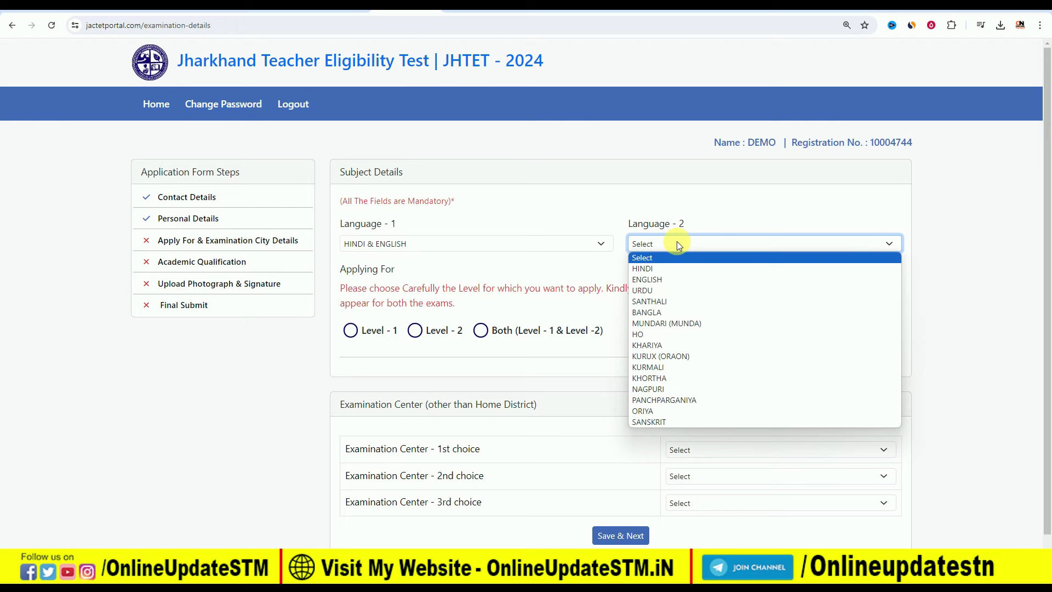
left_click(673, 278)
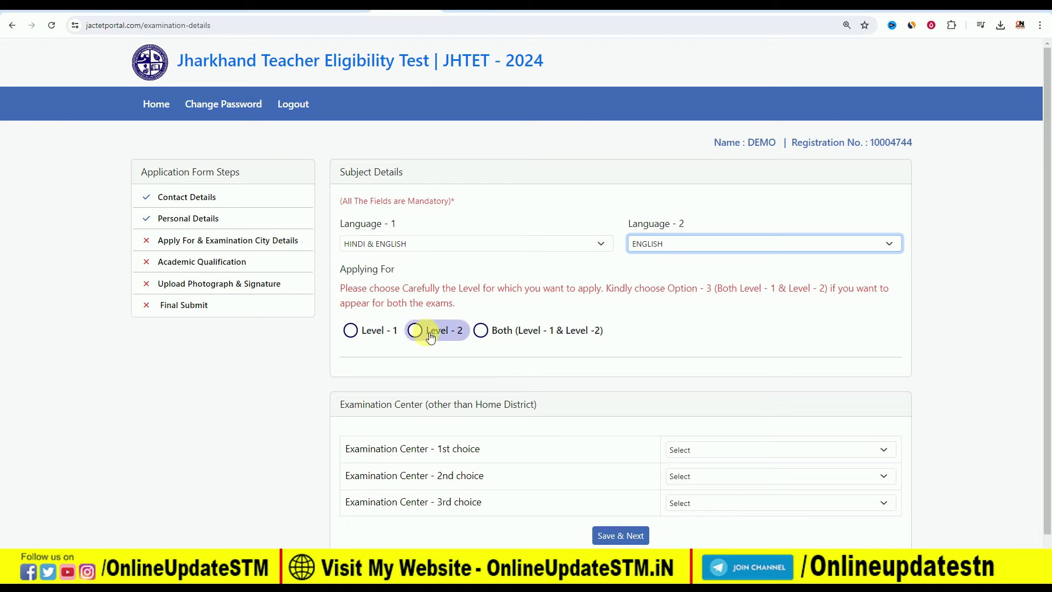
- Try applying for Level - 1, read the class ranges in the notice and dismiss it
left_click(352, 331)
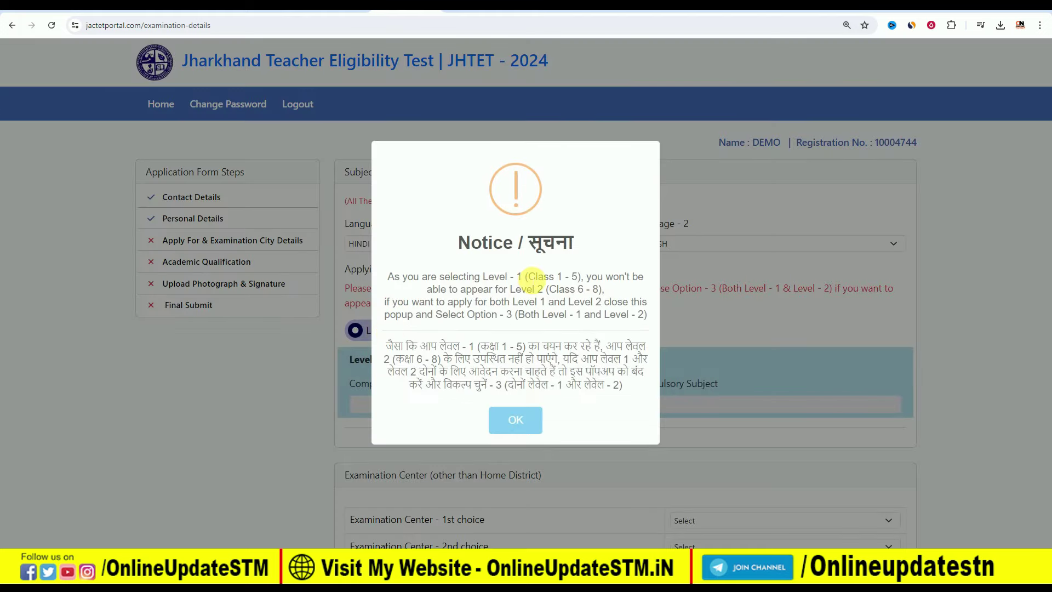
left_click_drag(529, 277, 584, 277)
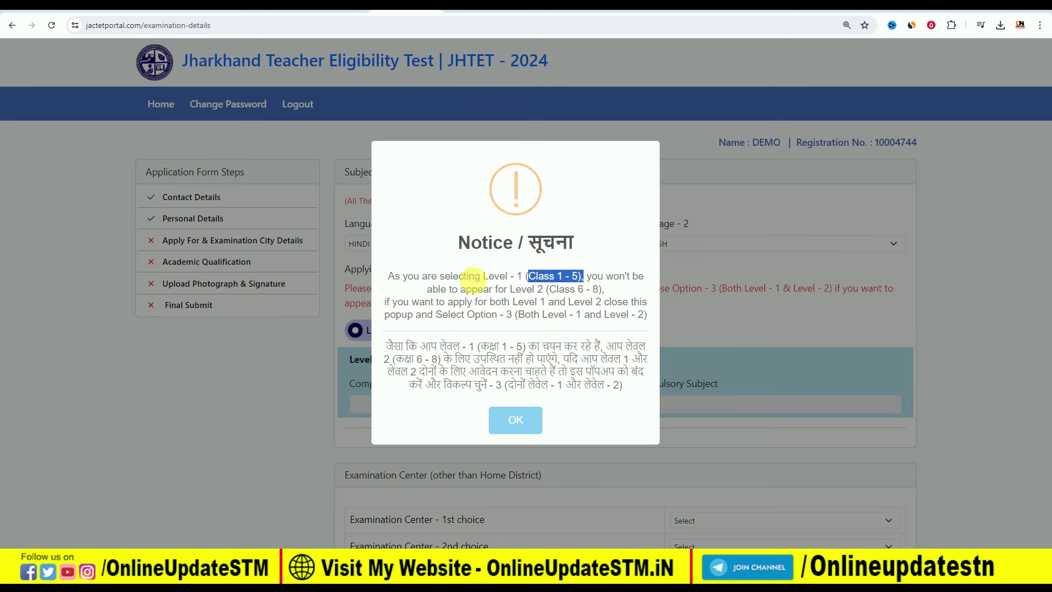
left_click(530, 291)
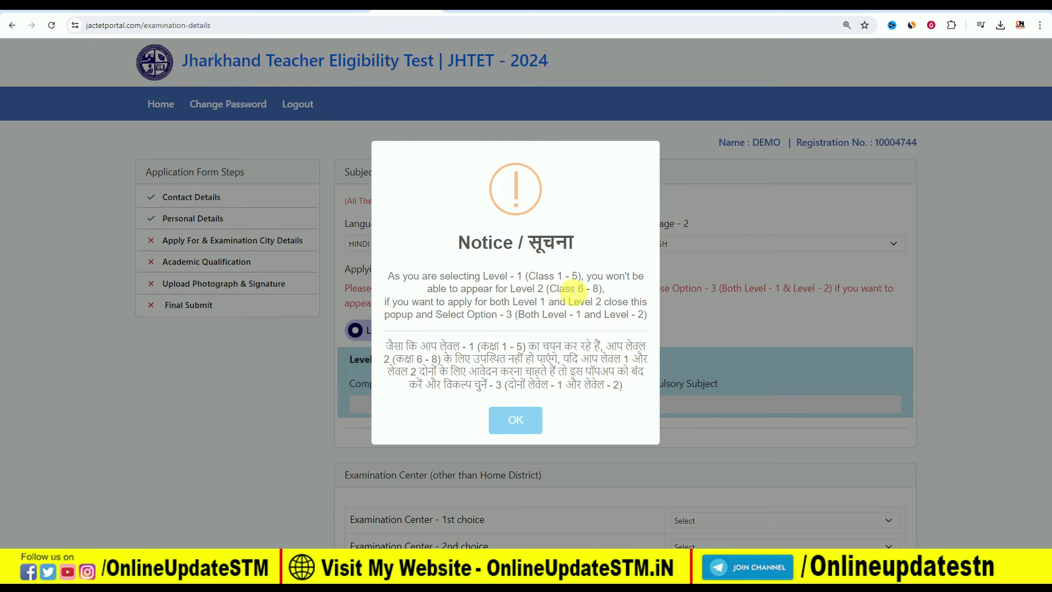
left_click_drag(510, 289, 559, 288)
left_click(590, 292)
left_click(513, 421)
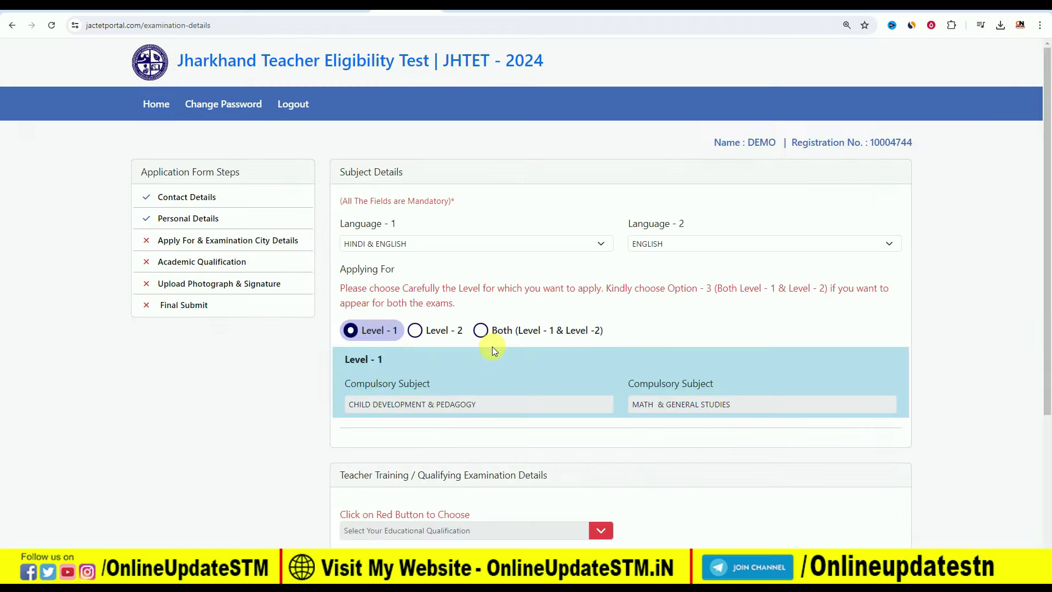
- Try applying for both levels, then Level - 2 alone with teacher type Language Teacher and optional subject SOCIAL STUDIES
left_click(482, 330)
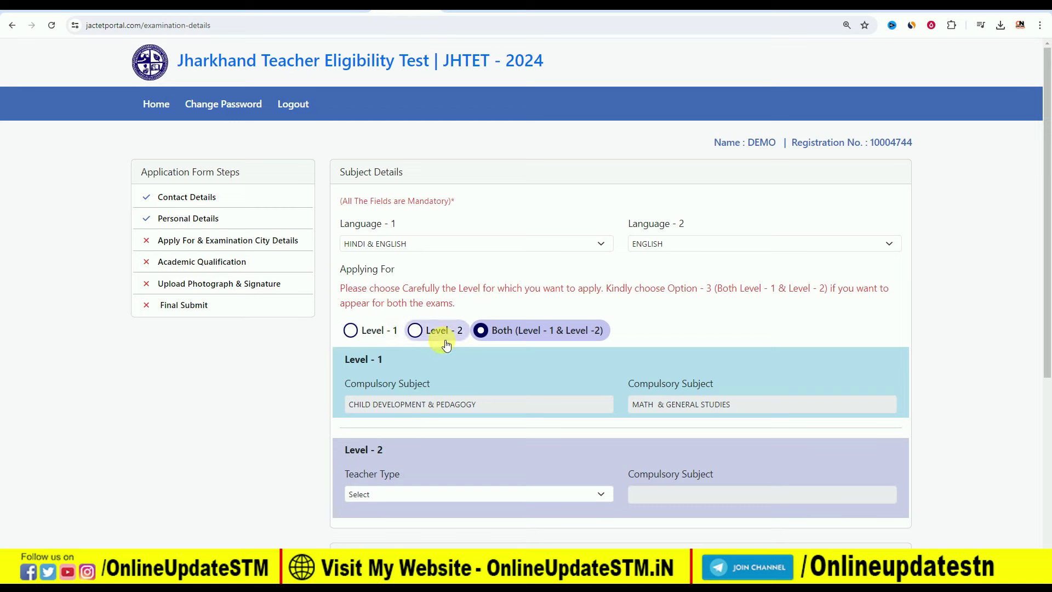
scroll(434, 306, "down", 1)
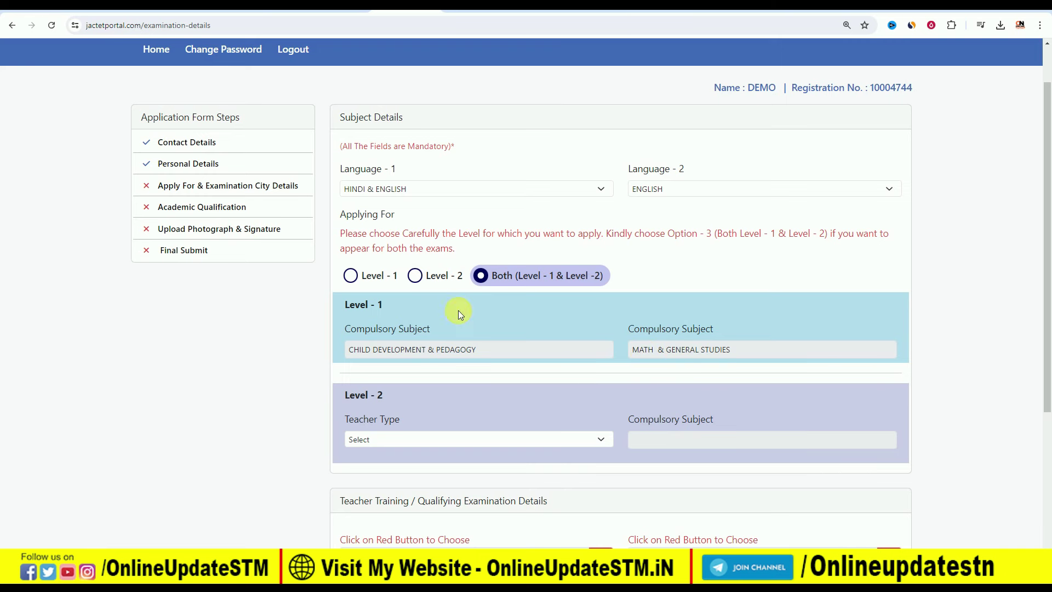
left_click(414, 275)
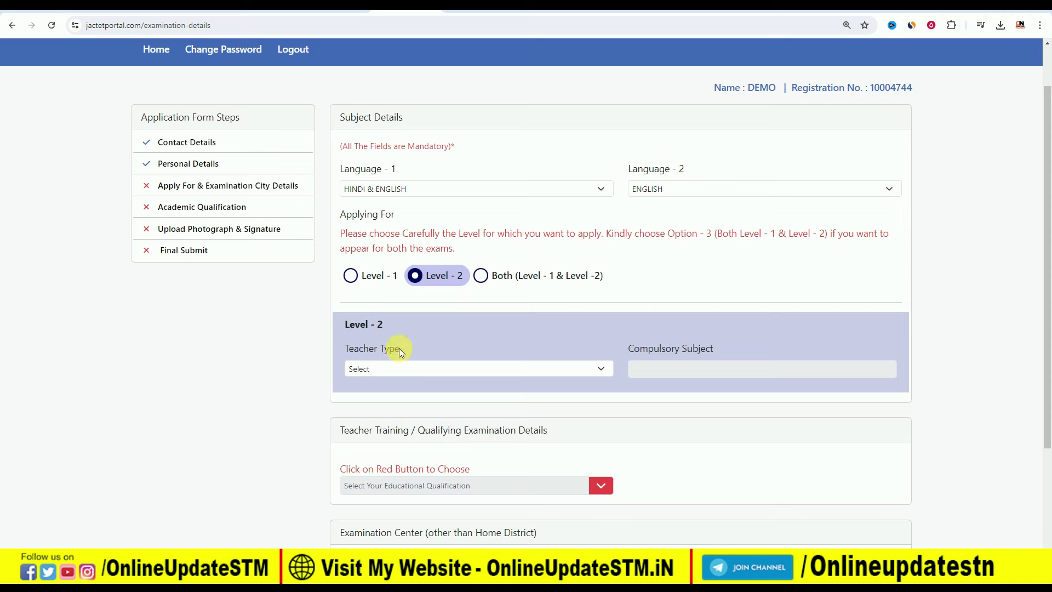
left_click(390, 371)
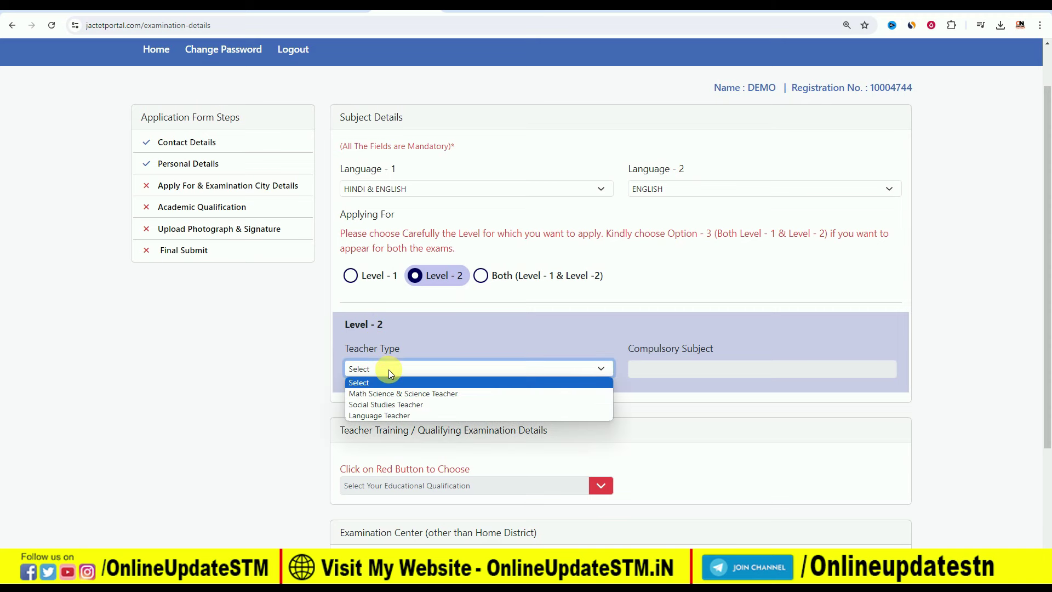
left_click(397, 416)
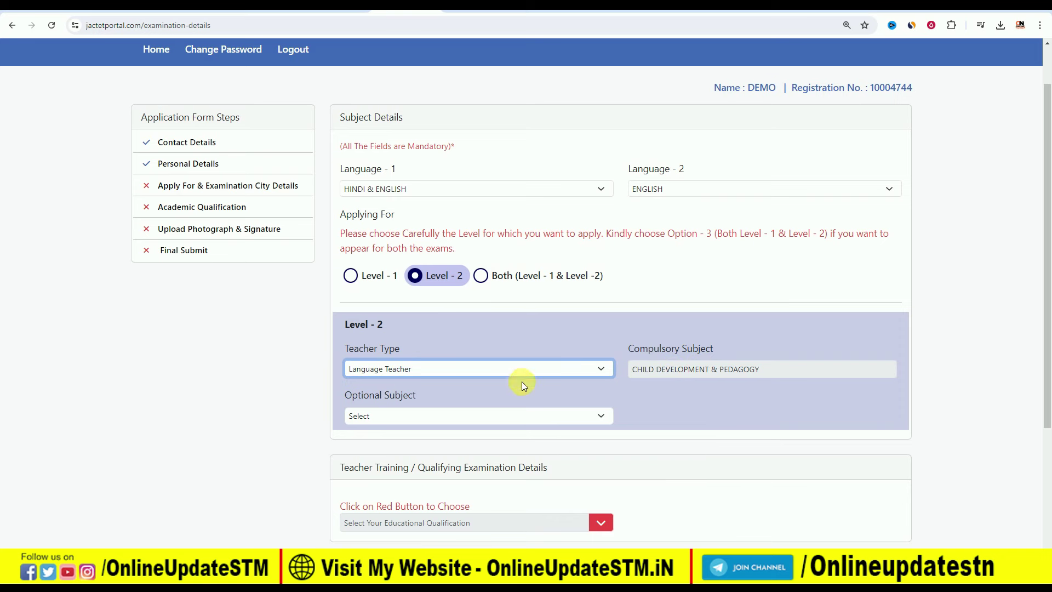
left_click(411, 415)
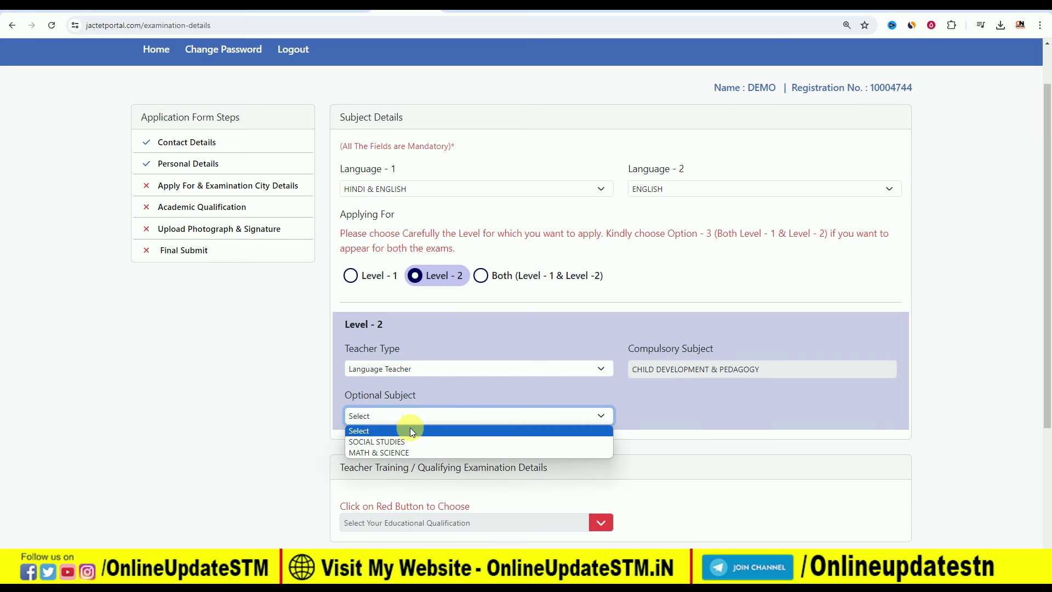
left_click(408, 441)
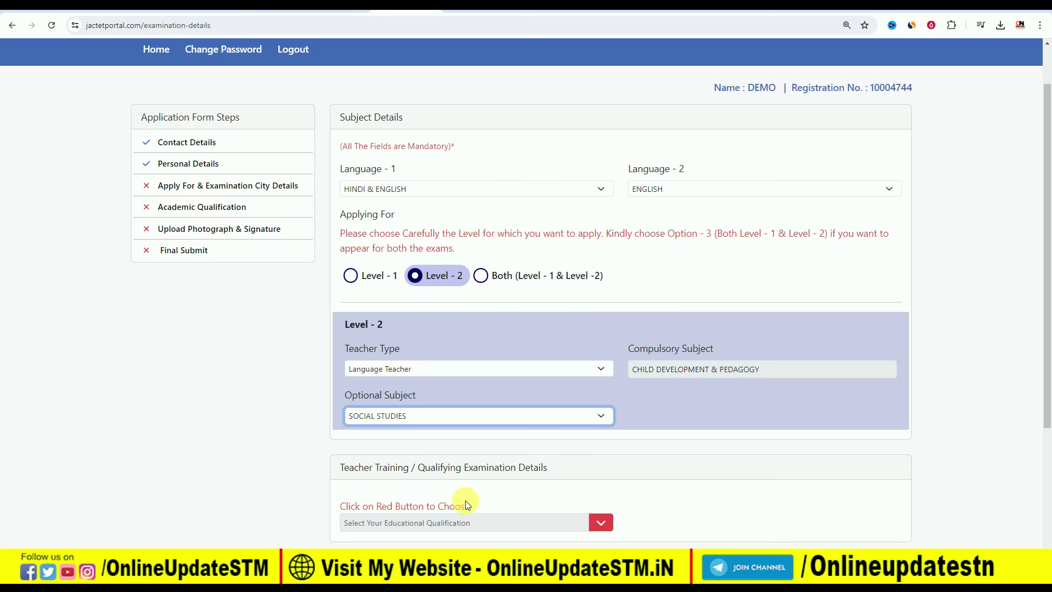
- Apply for Both (Level - 1 & Level -2) as Math Science & Science Teacher, with 6. (ग) (i) a. as the Level - 1 qualification
left_click(481, 275)
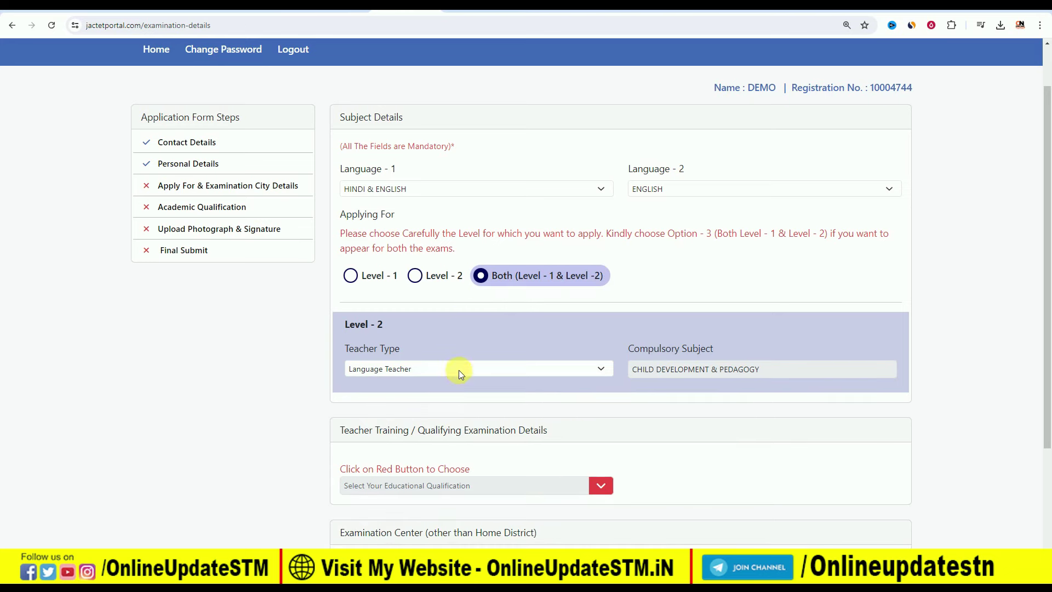
scroll(497, 409, "down", 5)
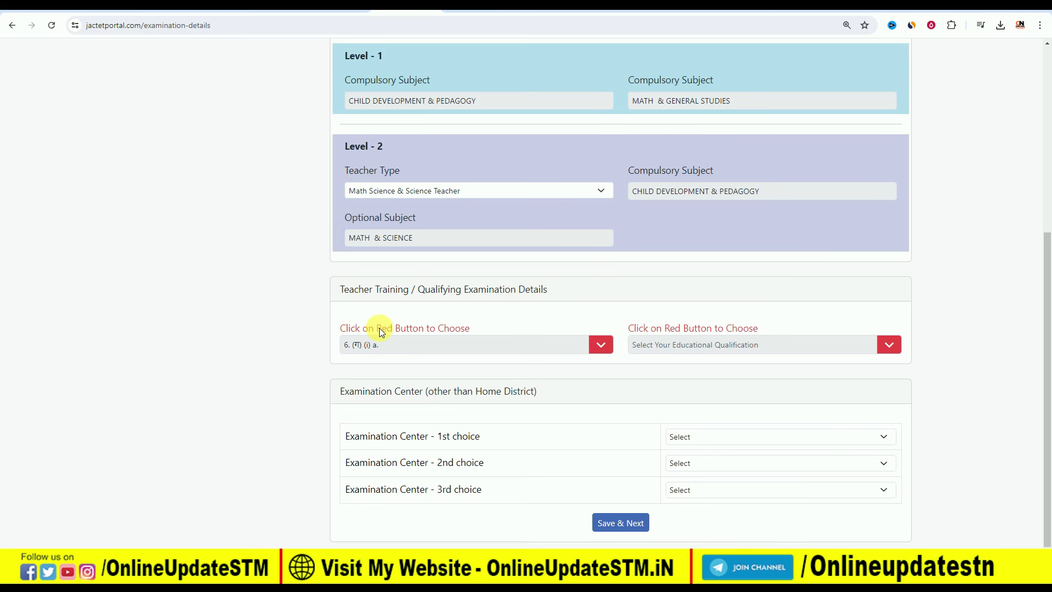
- Open the Level - 1 minimum qualification criteria and look through all the listed options and notes
left_click(600, 345)
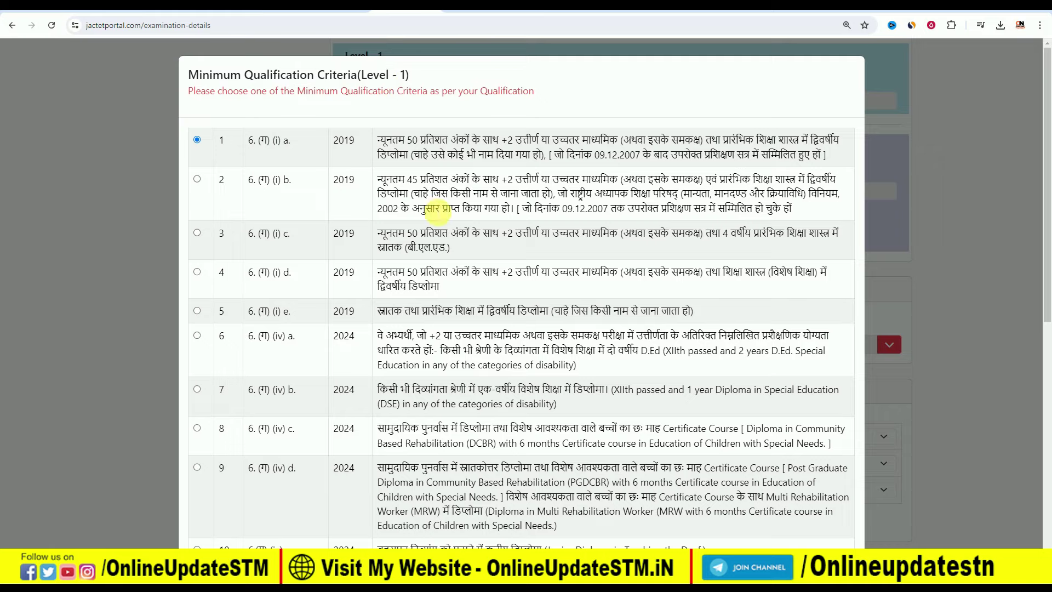
scroll(453, 264, "down", 2)
scroll(452, 266, "down", 2)
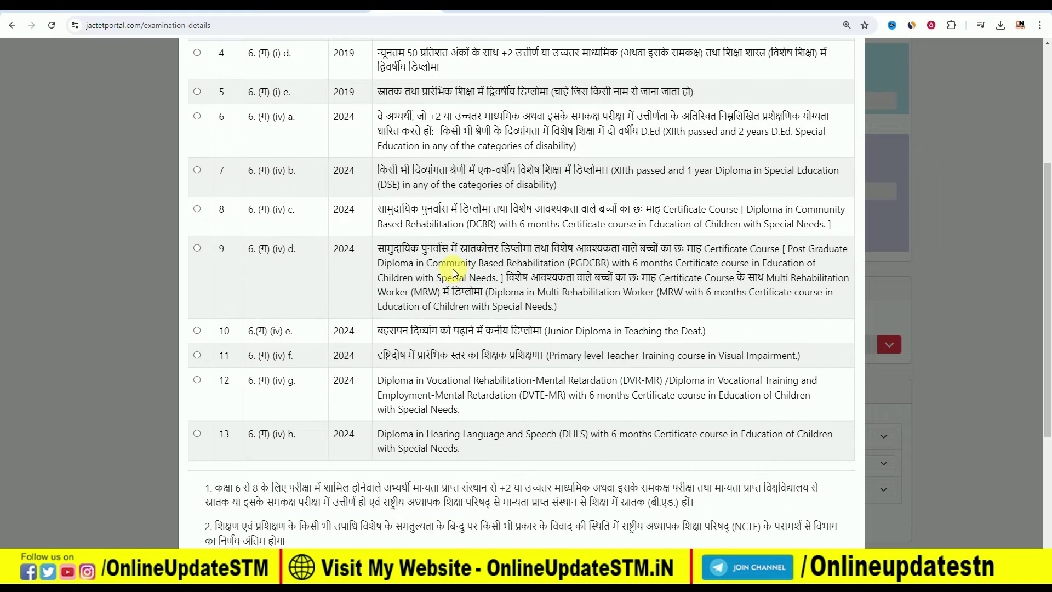
scroll(451, 268, "up", 4)
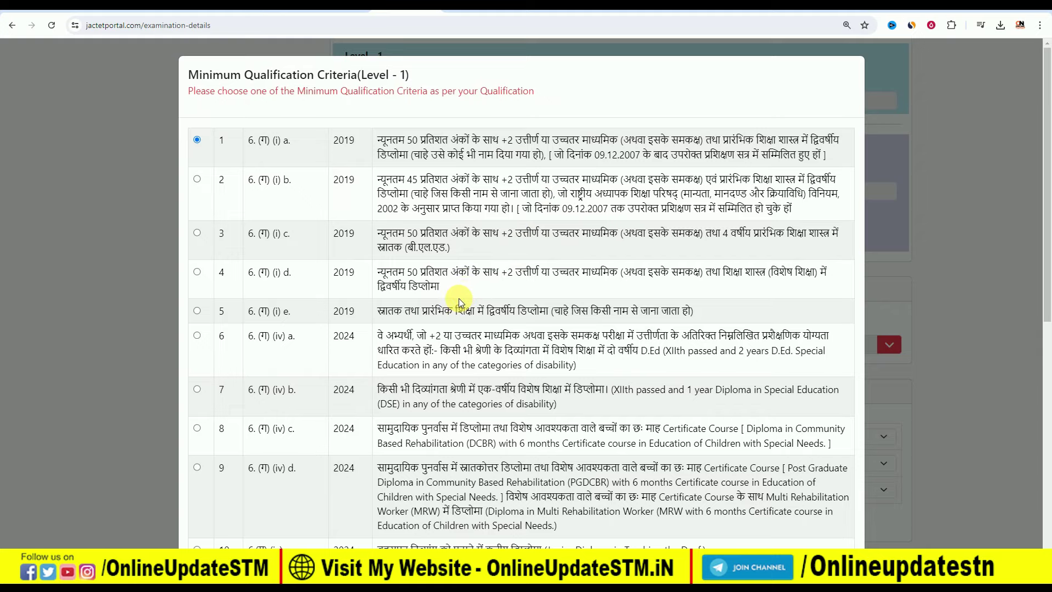
scroll(460, 301, "down", 4)
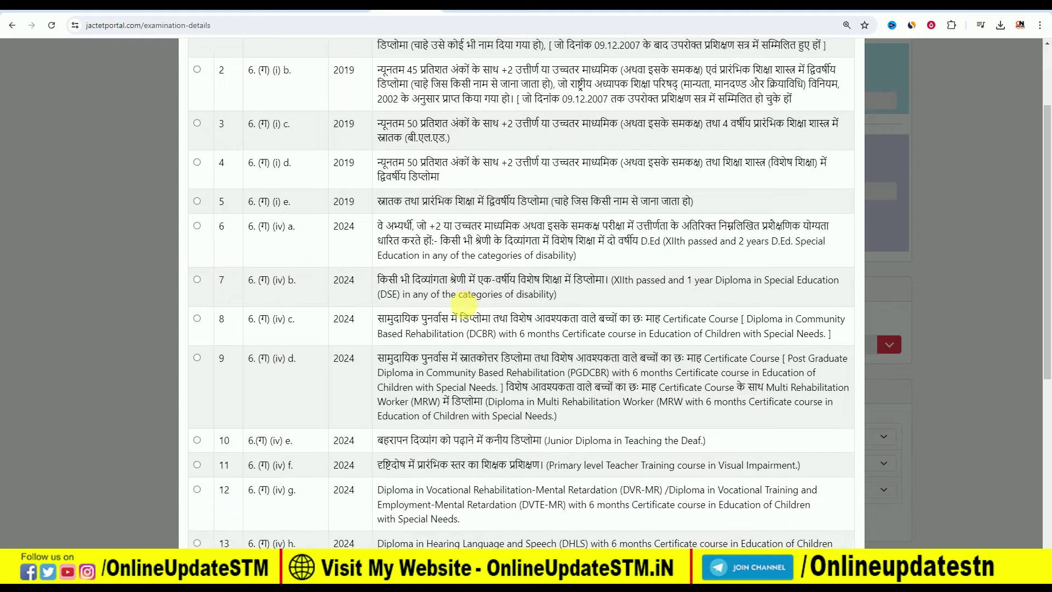
scroll(459, 316, "up", 5)
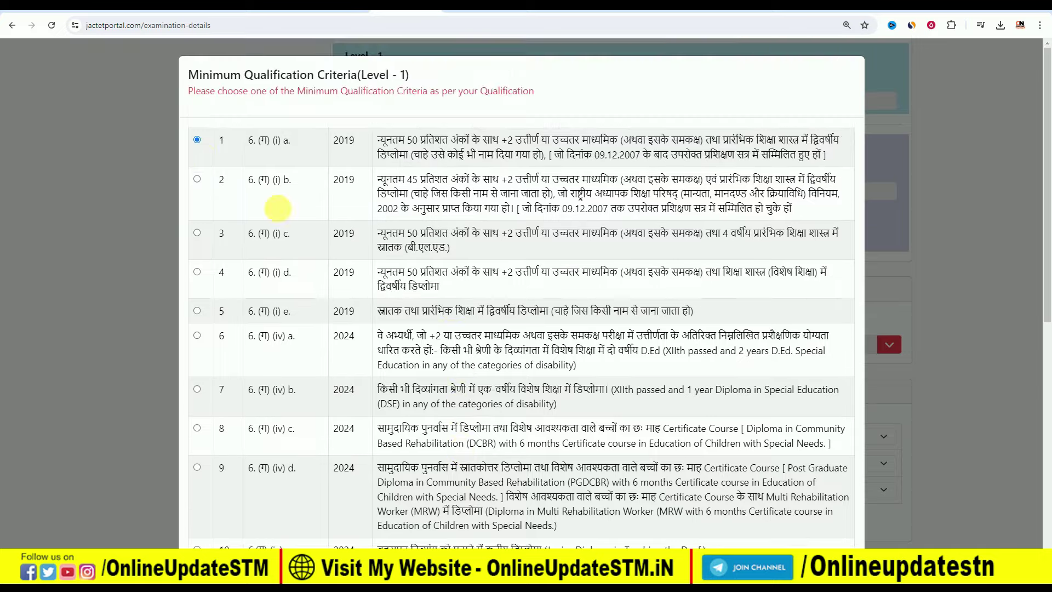
- Close the Level - 1 criteria, and open the Level - 2 minimum qualification criteria to look through its options and notes
scroll(798, 335, "down", 8)
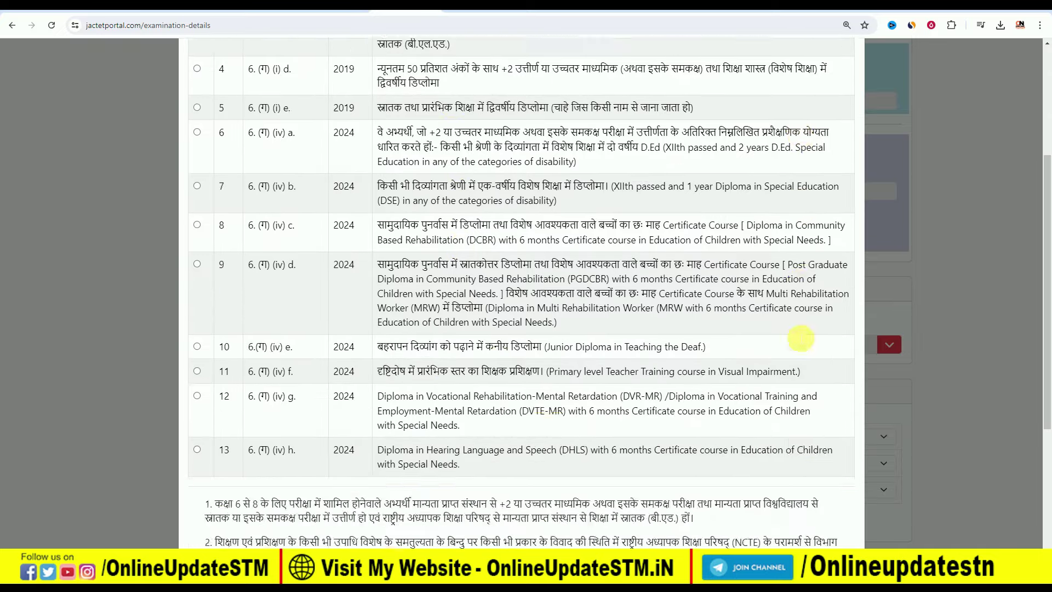
left_click(820, 495)
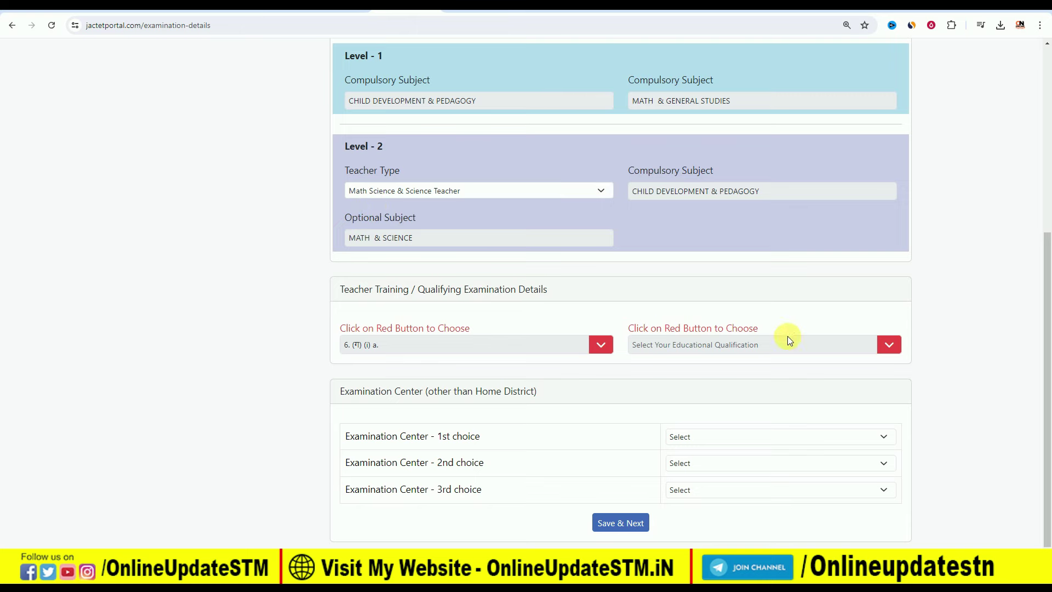
left_click(888, 345)
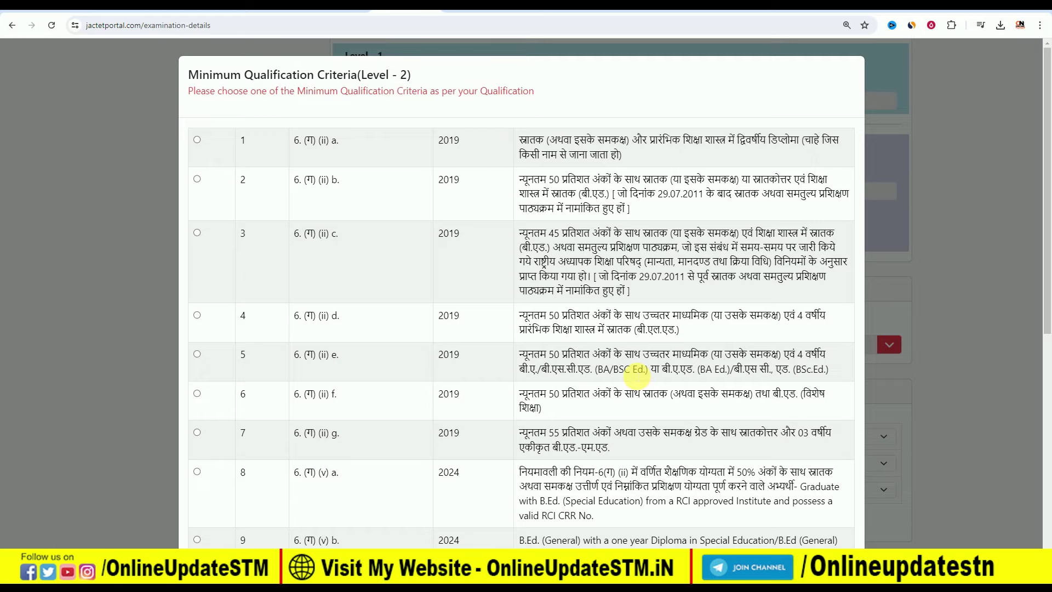
scroll(633, 378, "down", 2)
scroll(633, 381, "down", 1)
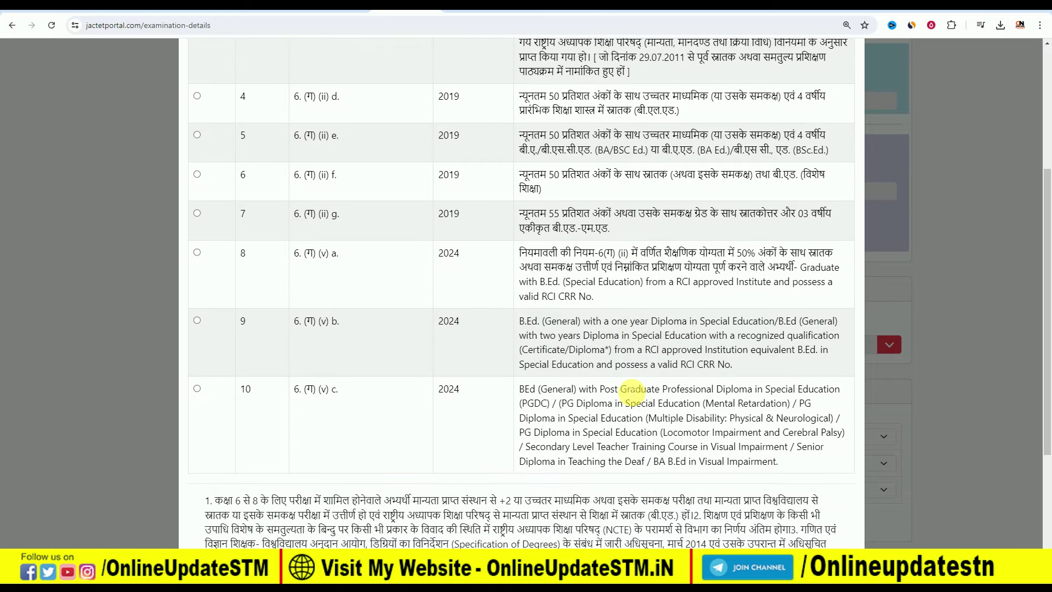
scroll(630, 394, "up", 4)
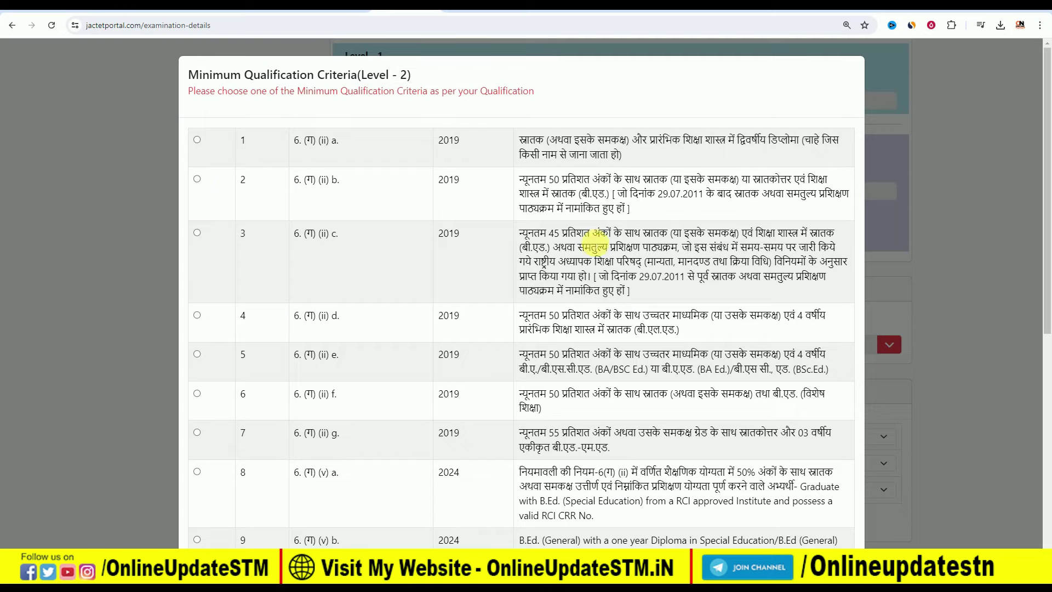
scroll(593, 269, "down", 5)
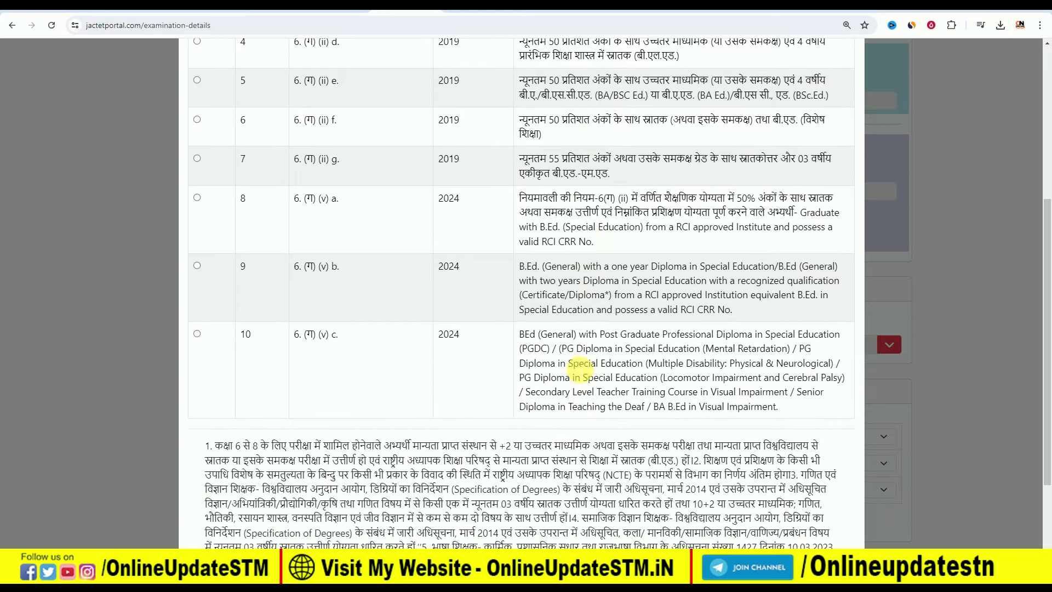
scroll(575, 373, "up", 5)
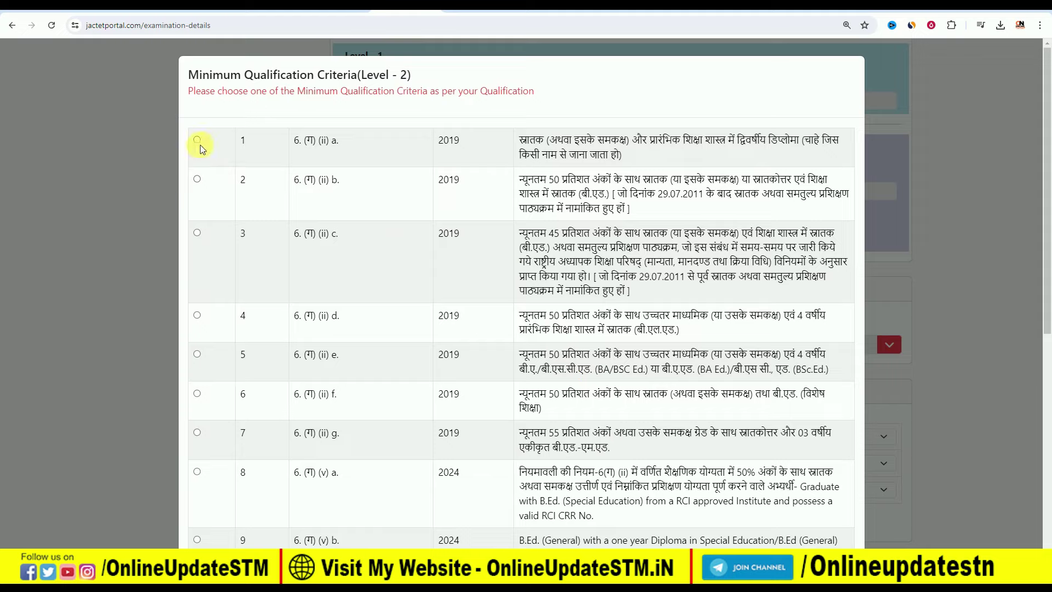
- Choose 6. (ग) (ii) a. as the Level - 2 minimum qualification and close the criteria
left_click(199, 140)
scroll(611, 289, "down", 7)
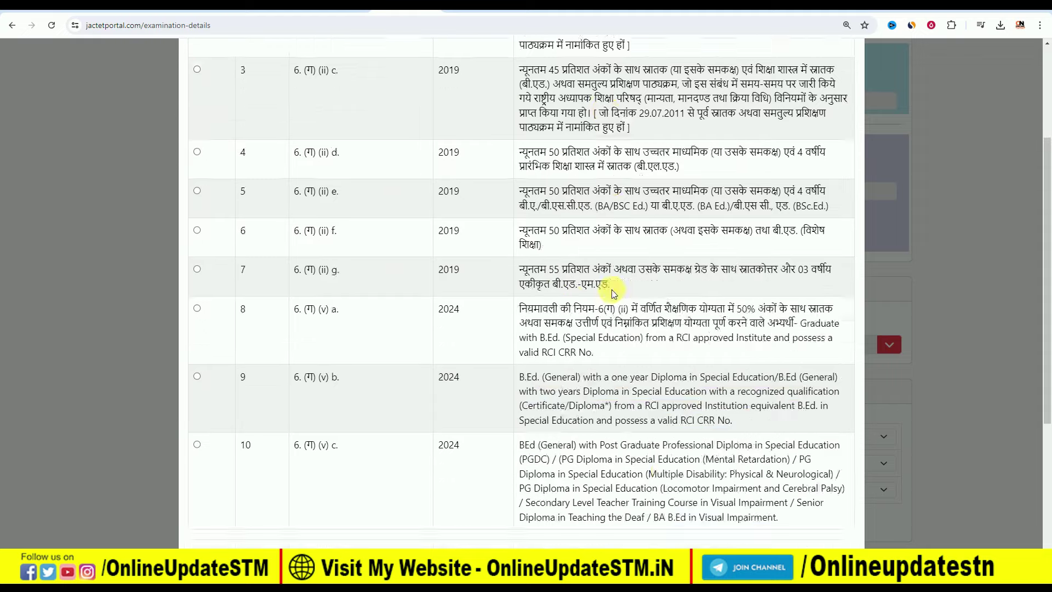
scroll(676, 378, "down", 1)
left_click(820, 489)
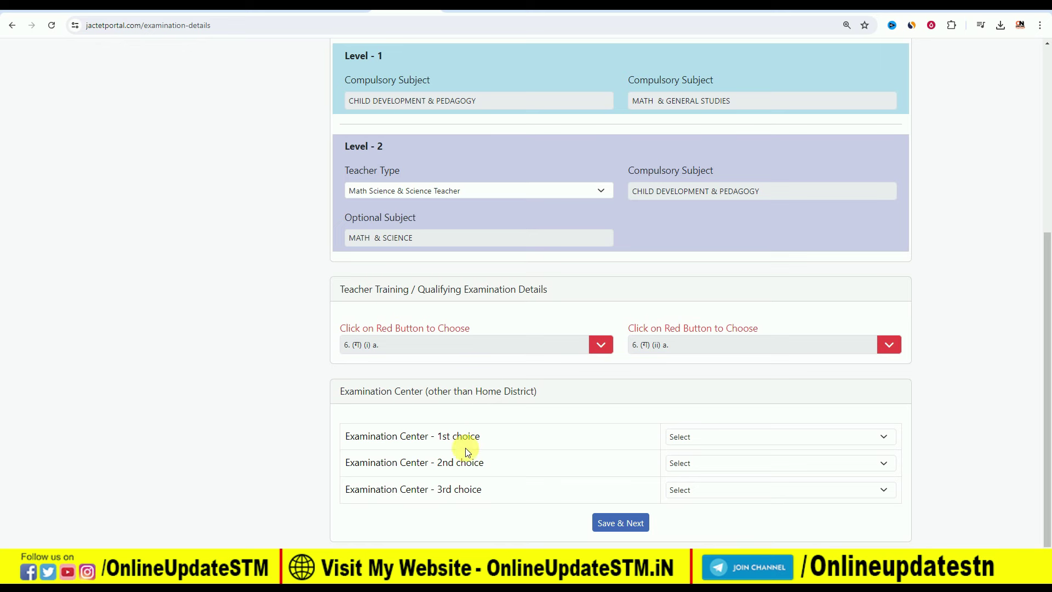
- Choose BOKARO as first and GARHWA as second examination center, pick a third choice, and save the examination details
left_click(711, 436)
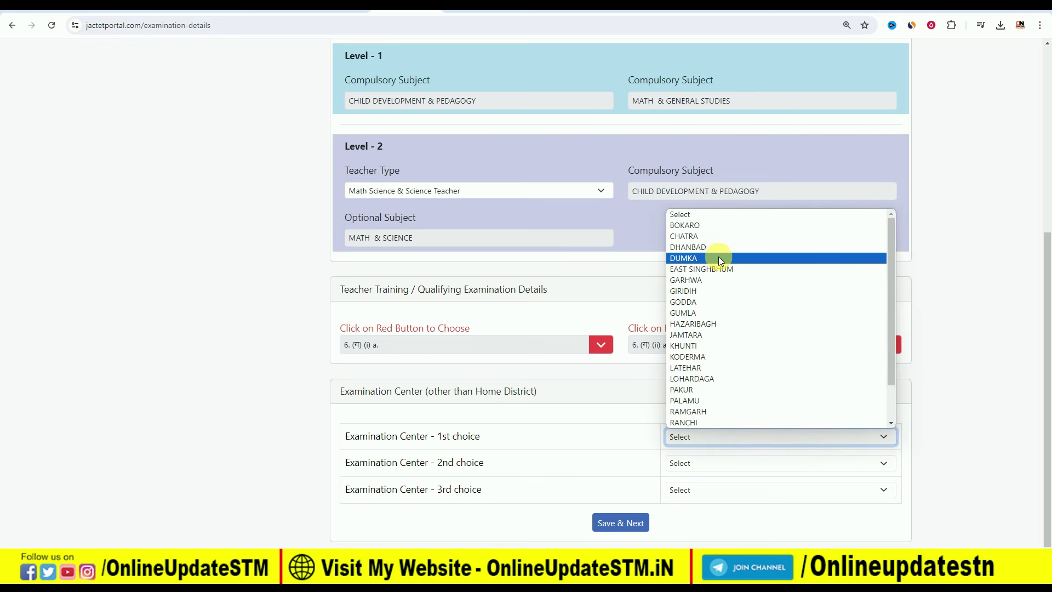
left_click(718, 227)
left_click(737, 462)
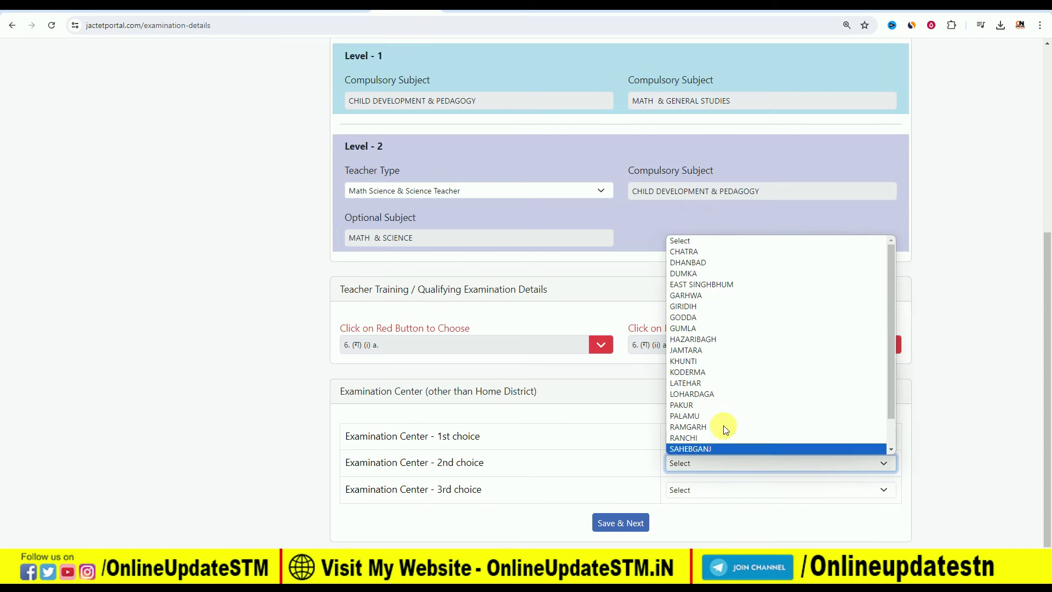
left_click(717, 297)
left_click(723, 489)
left_click(714, 439)
left_click(618, 524)
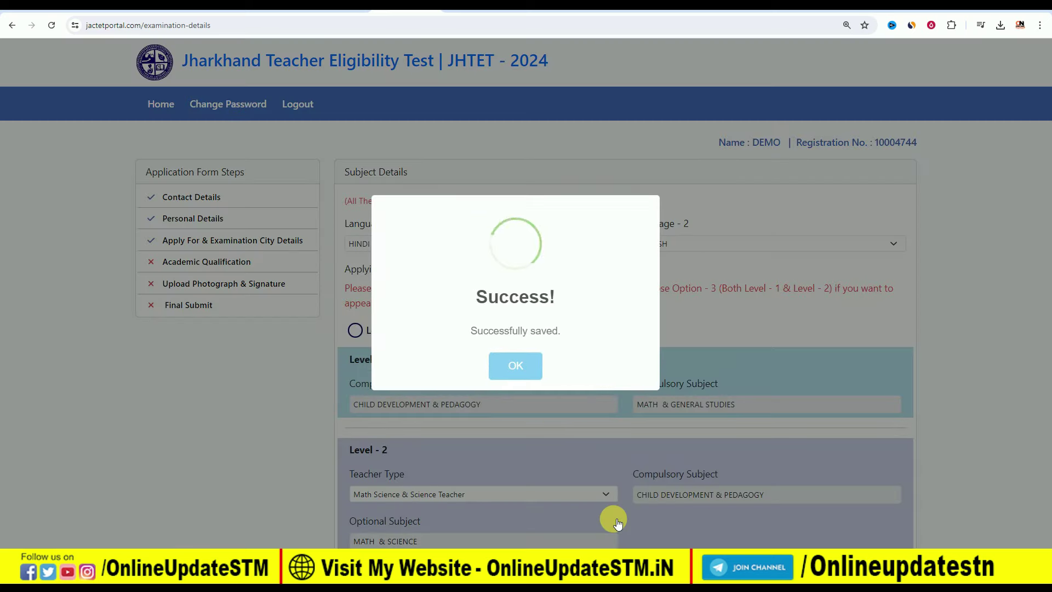
left_click(515, 366)
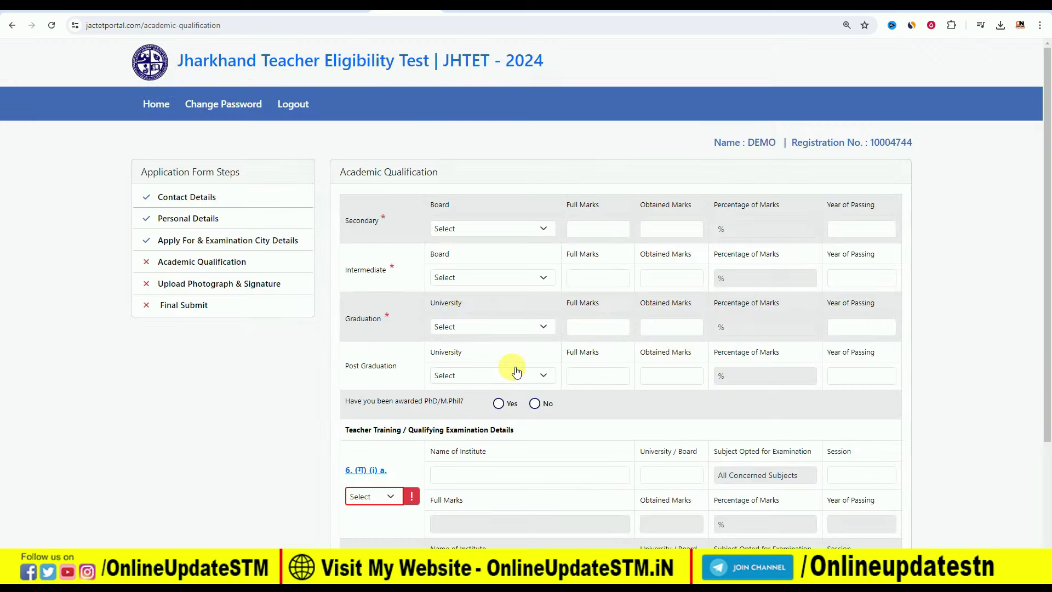
- Set the Secondary board to CBSE and the Intermediate board to JAC
left_click(483, 228)
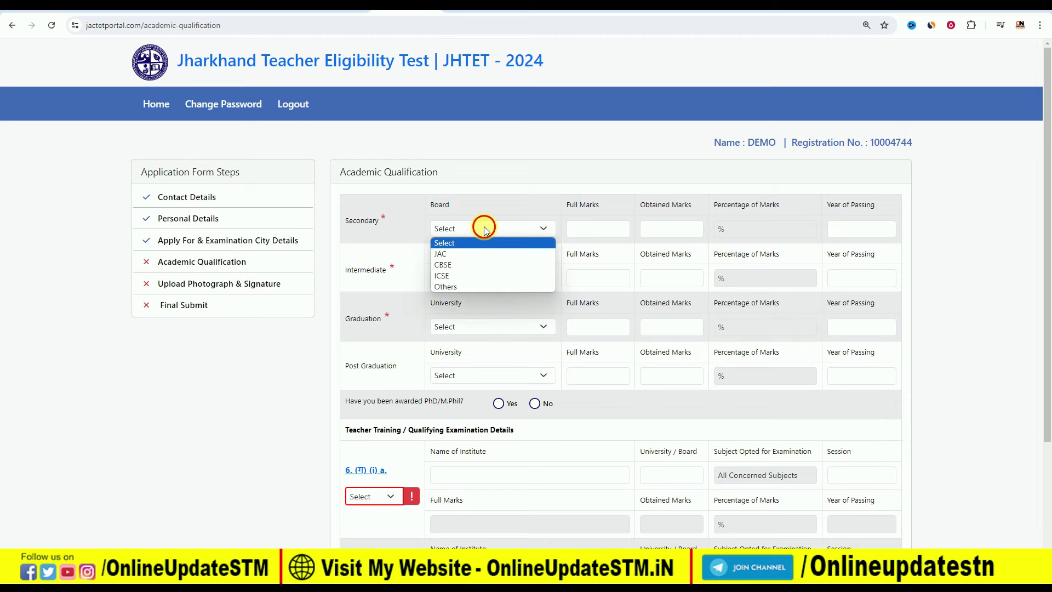
left_click(472, 265)
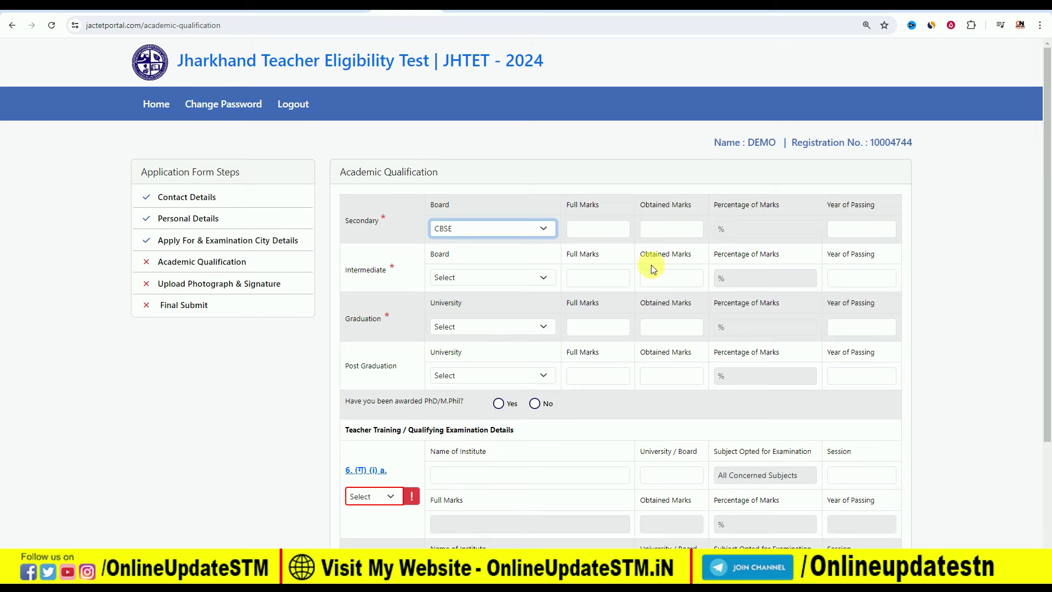
left_click(473, 277)
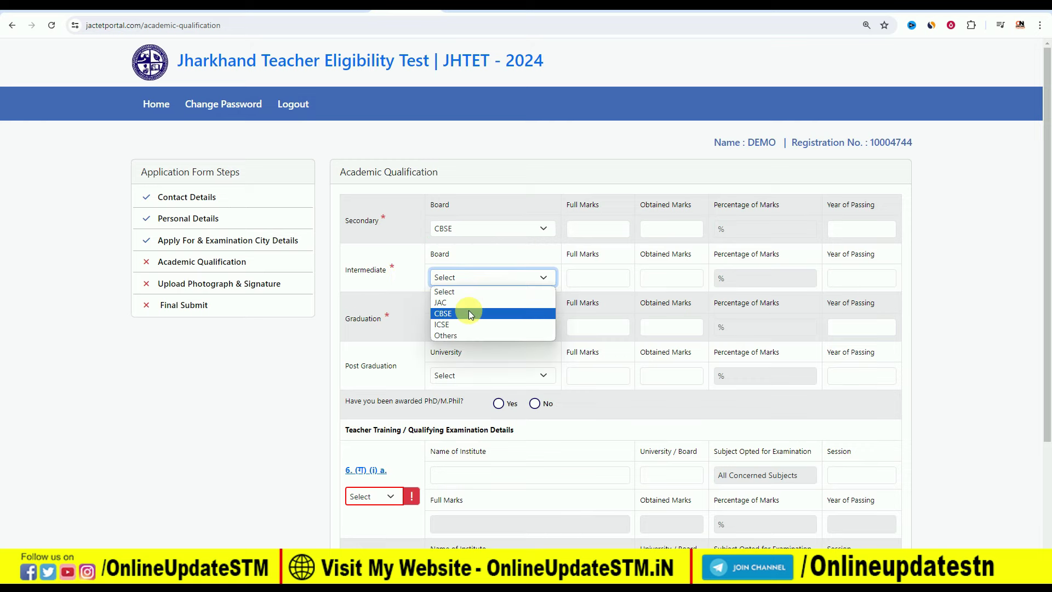
left_click(471, 302)
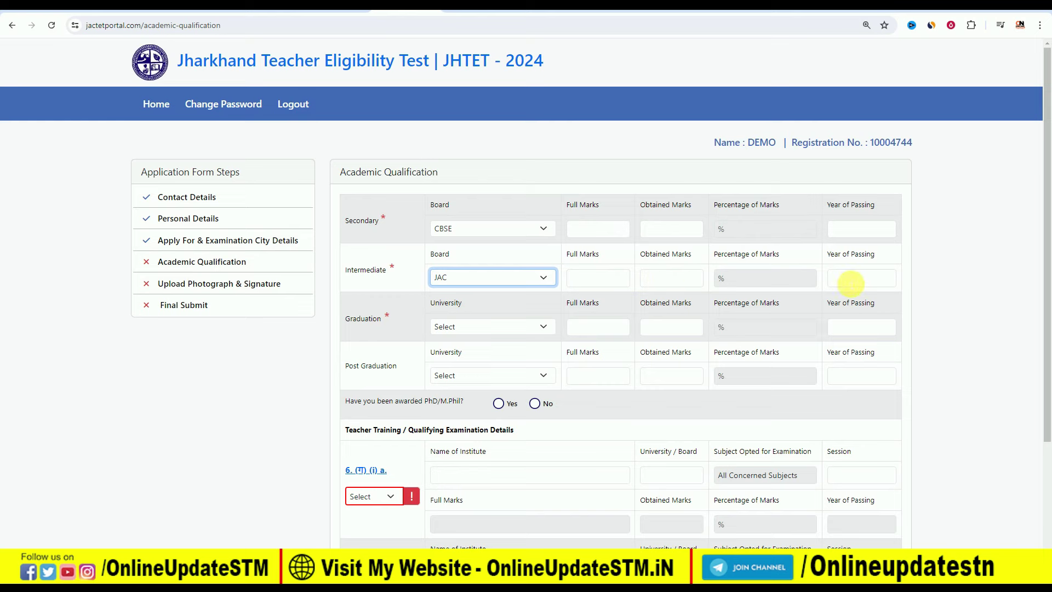
- Set the Graduation university to University in Jharkhand, leave Post Graduation unselected, and answer No to the PhD/M.Phil question
left_click(481, 327)
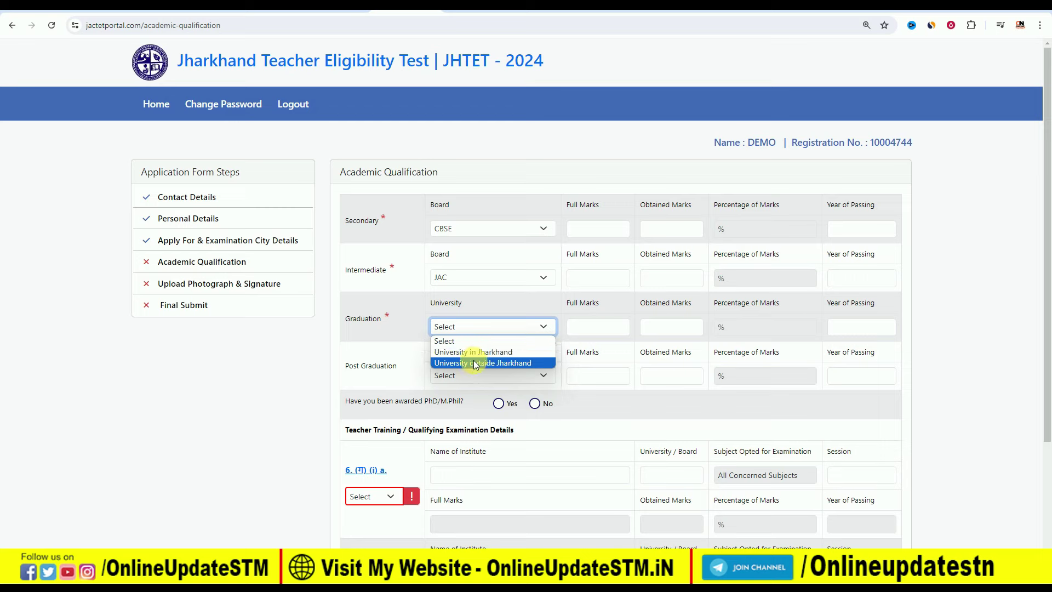
left_click(496, 351)
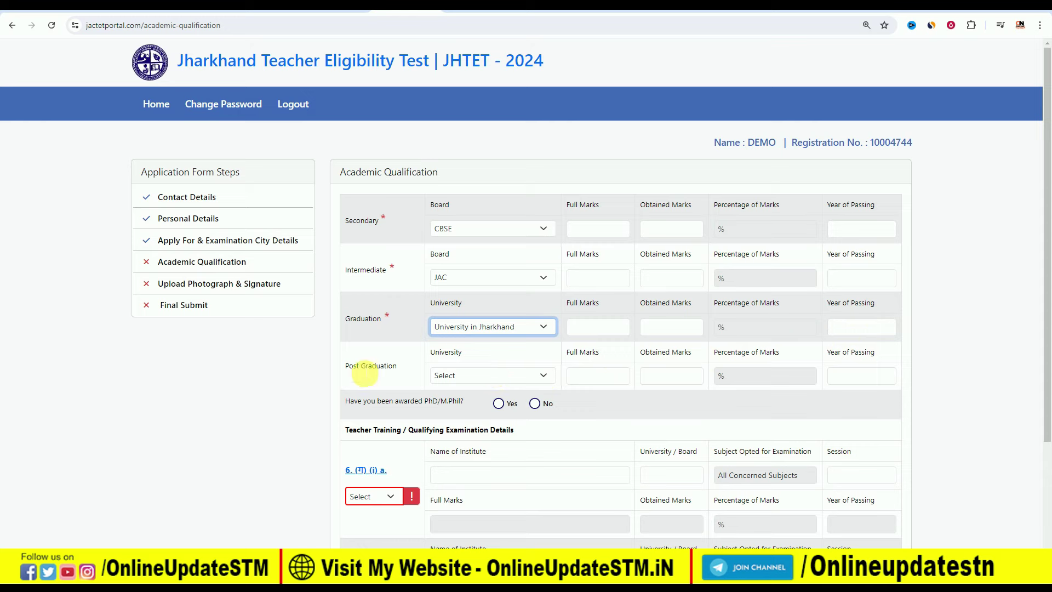
left_click(451, 376)
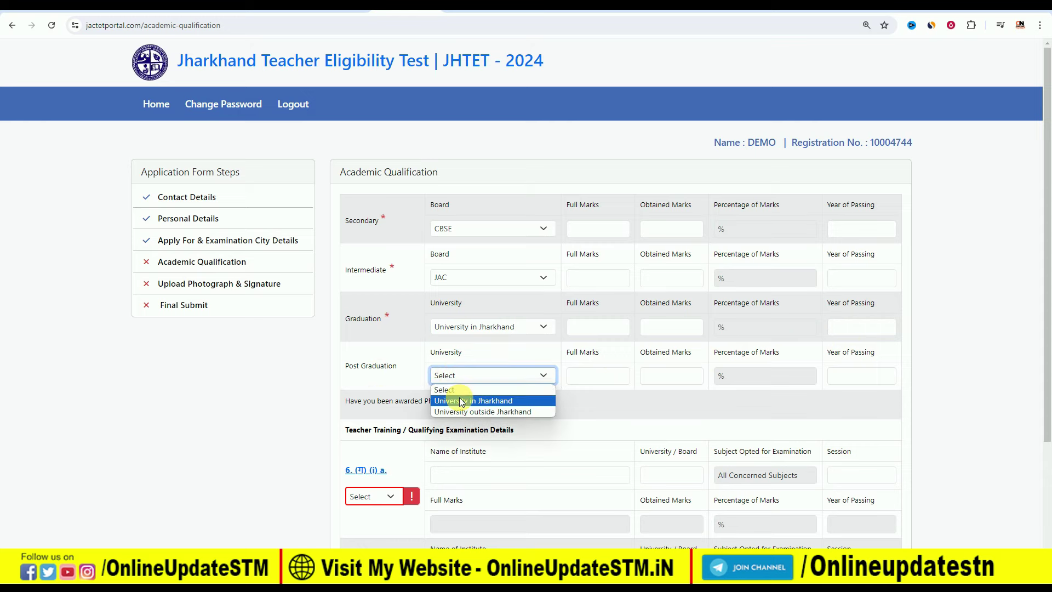
left_click(416, 364)
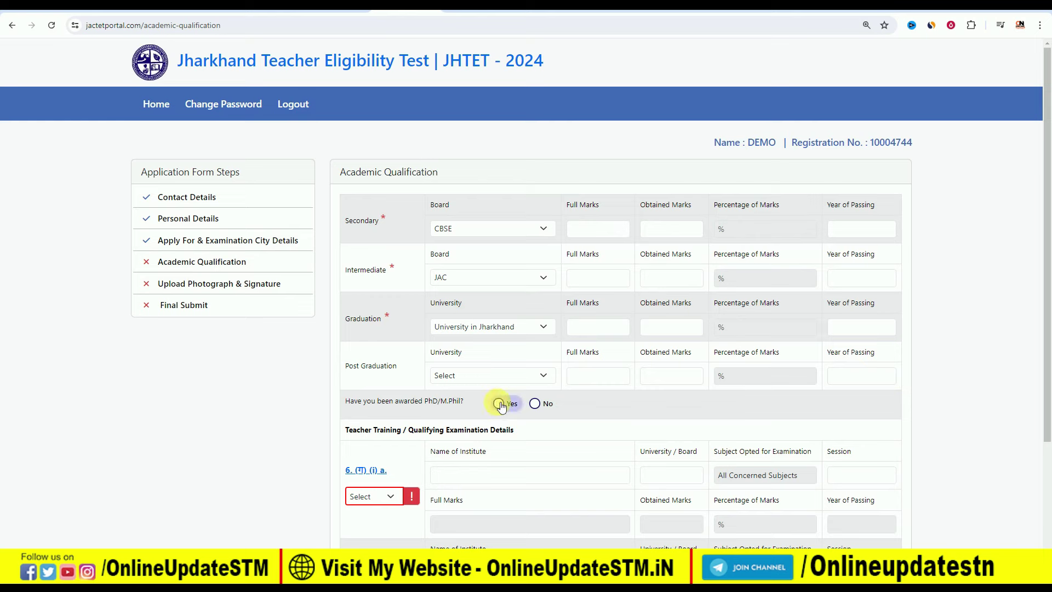
left_click(535, 404)
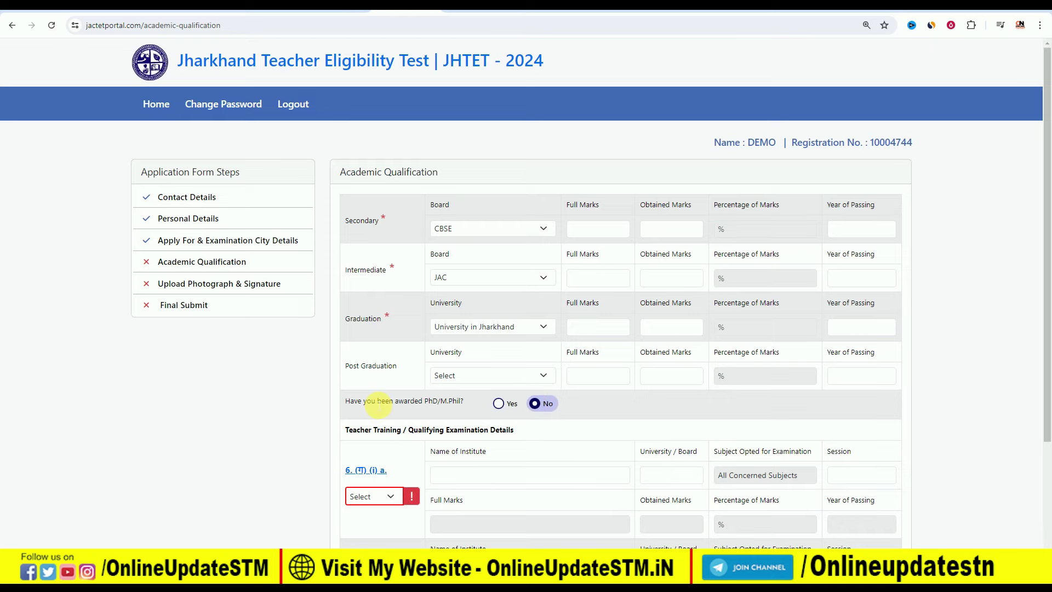
- Set both teacher training qualifications, 6. (ग) (i) a. and 6. (ग) (ii) a., to Passed and save the academic qualification page
scroll(378, 402, "down", 1)
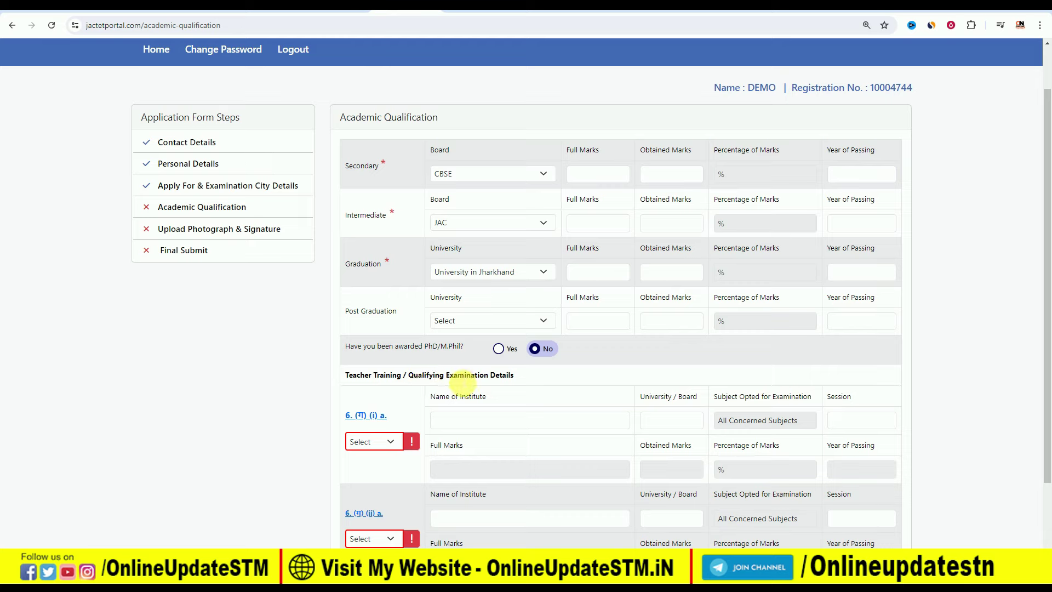
scroll(405, 419, "down", 1)
left_click(385, 388)
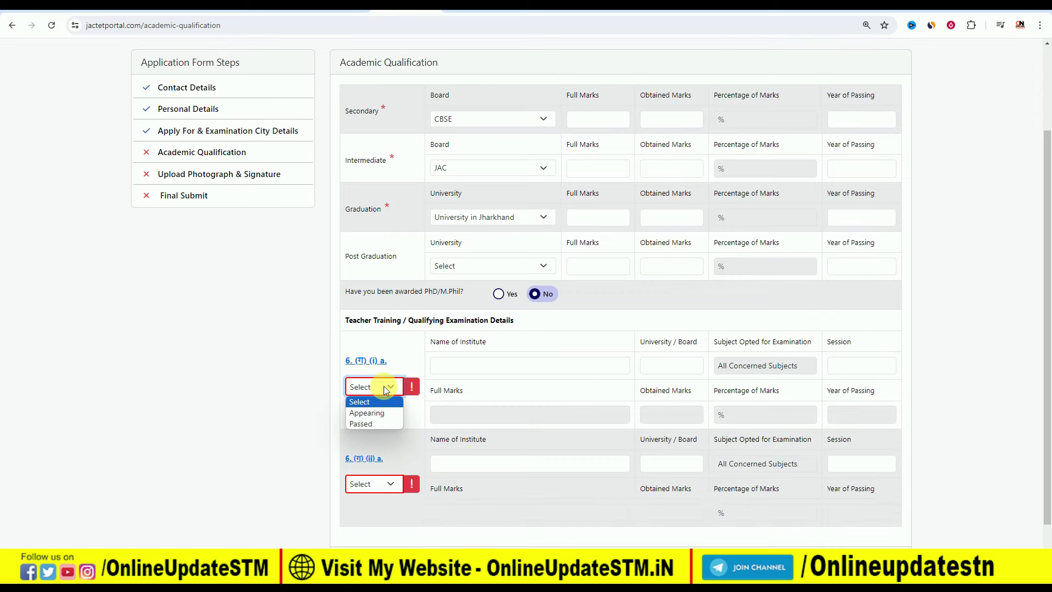
left_click(372, 423)
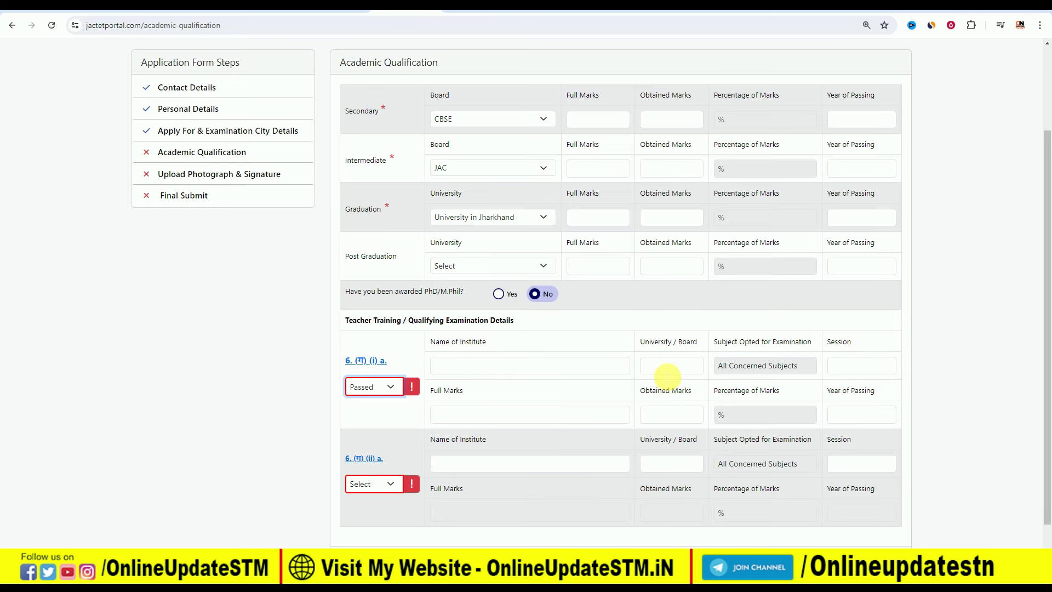
left_click(747, 365)
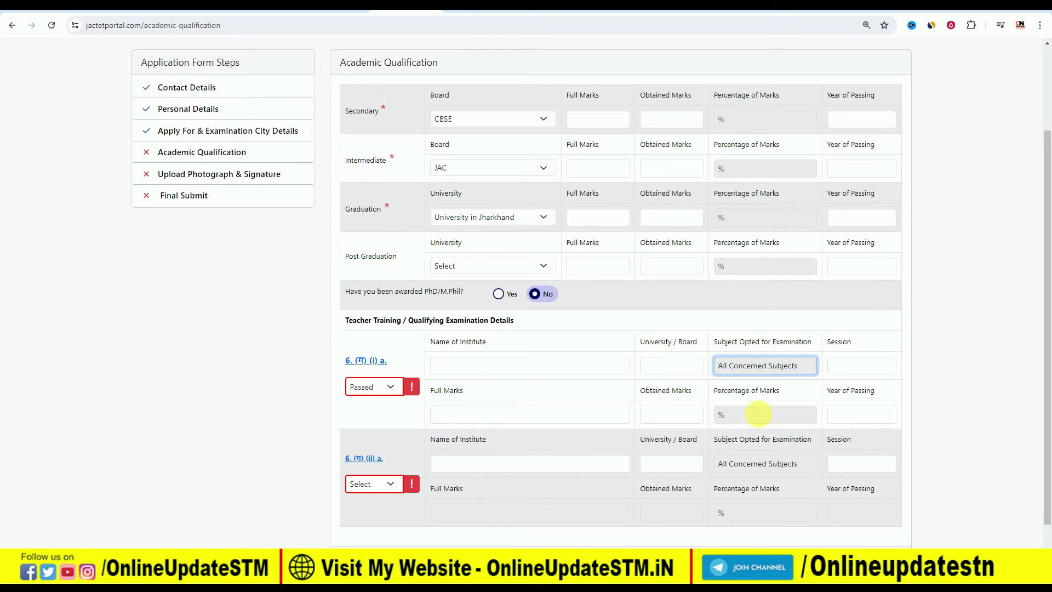
left_click_drag(826, 390, 858, 398)
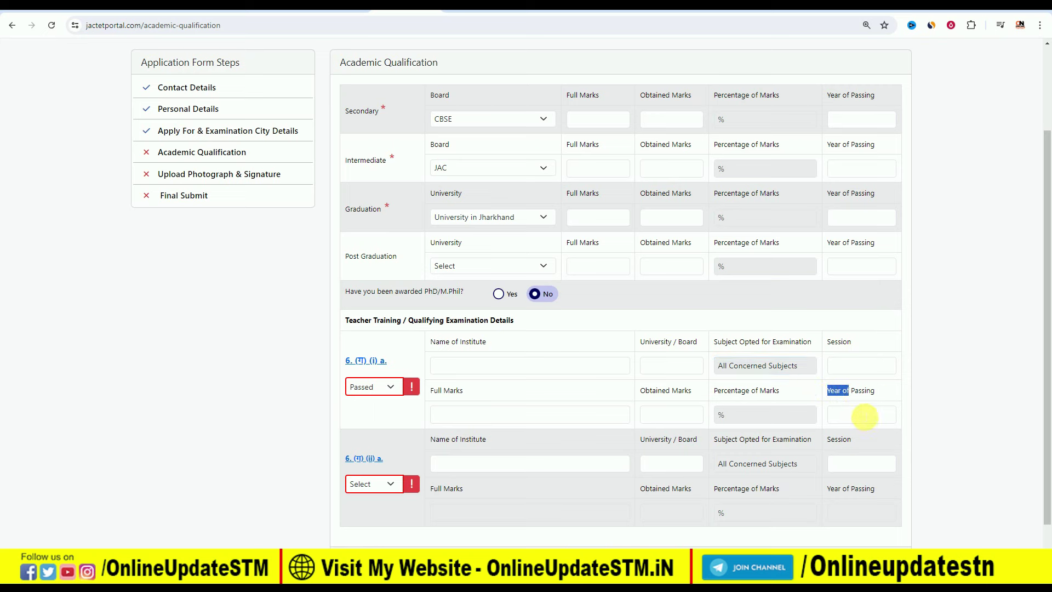
left_click(382, 484)
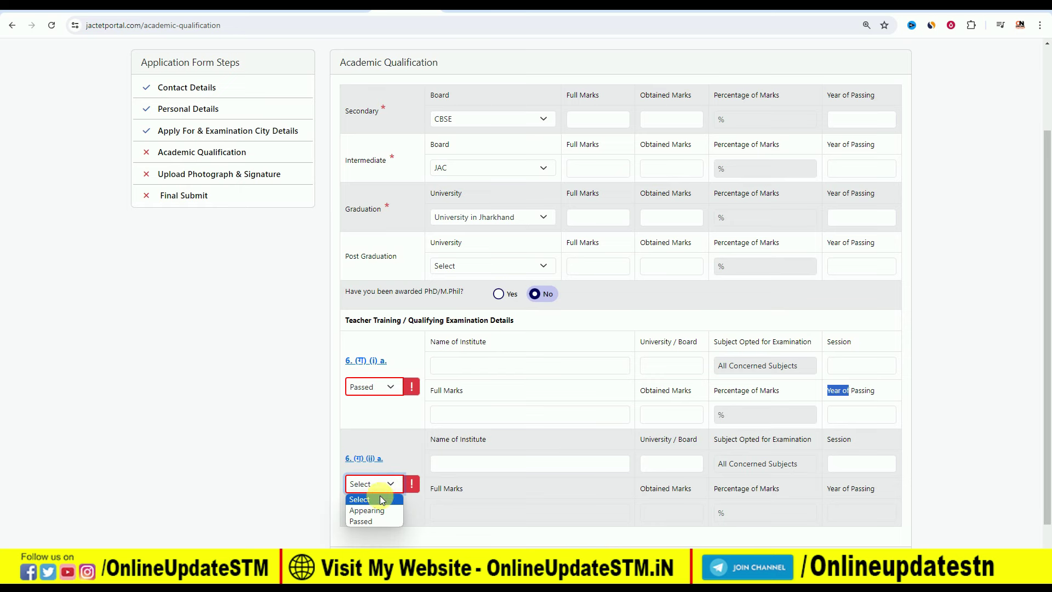
left_click(364, 522)
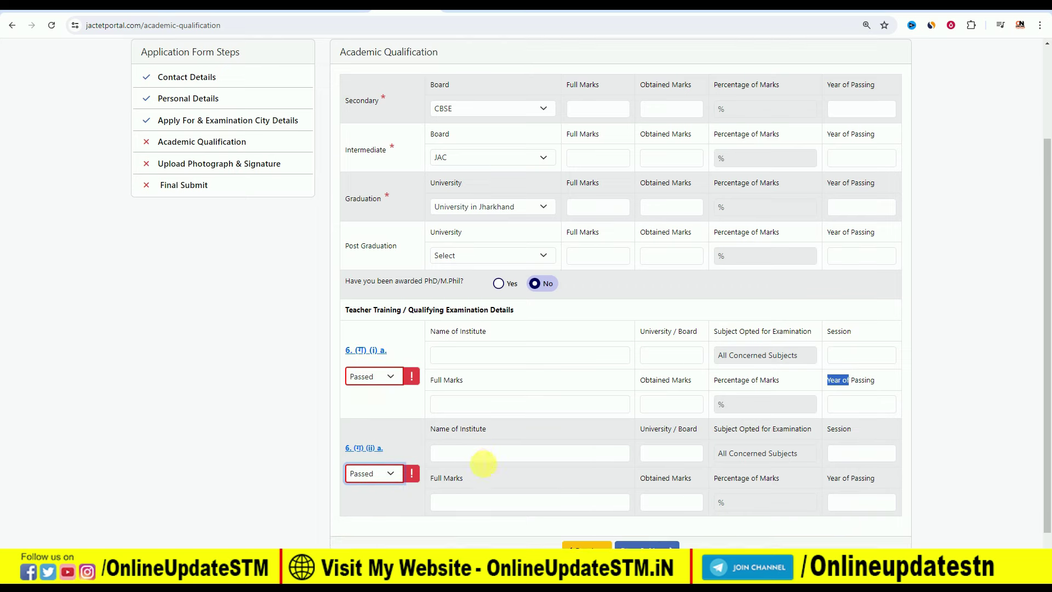
scroll(481, 462, "down", 1)
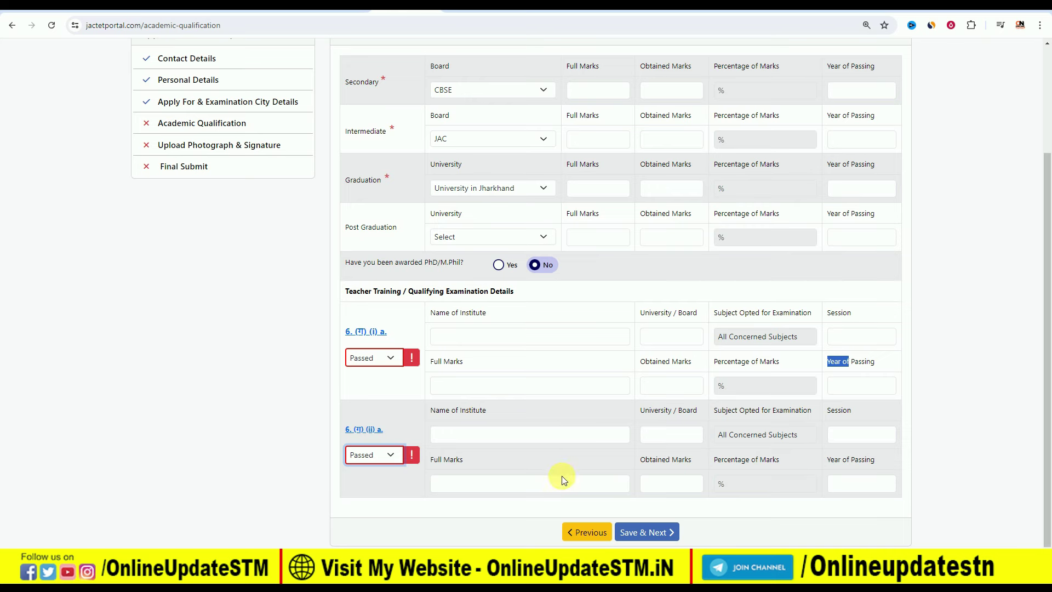
left_click(651, 534)
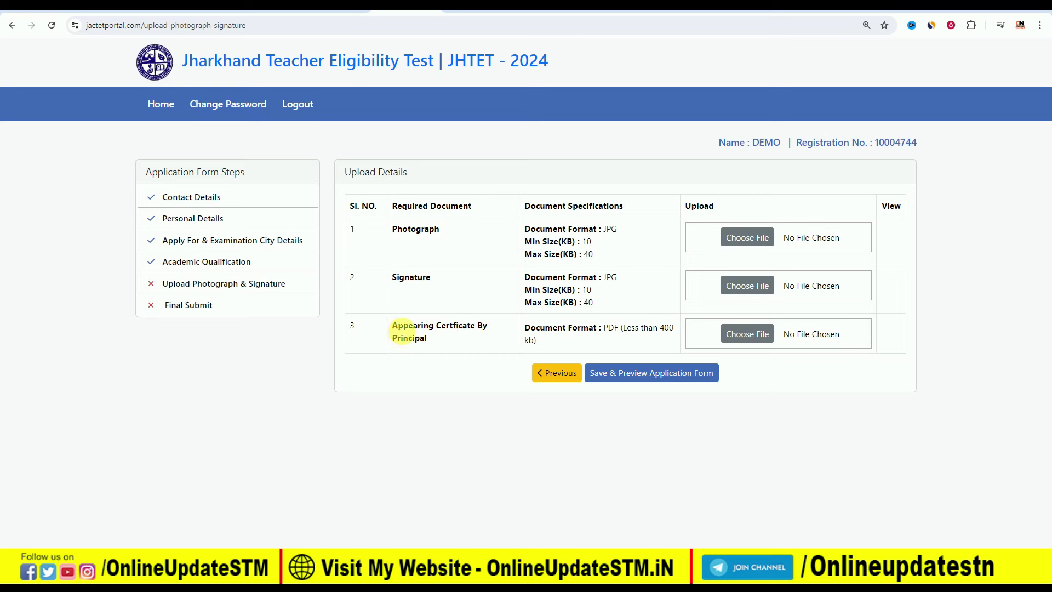
- Check the Appearing Certificate By Principal requirement, and save the upload details to preview the application form
left_click_drag(390, 327, 486, 333)
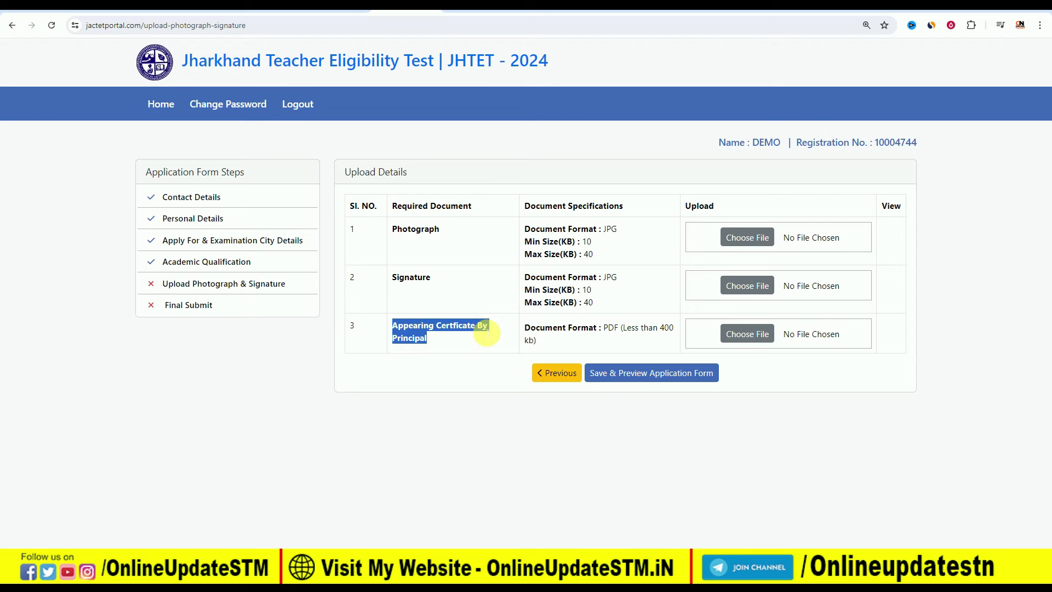
left_click(482, 331)
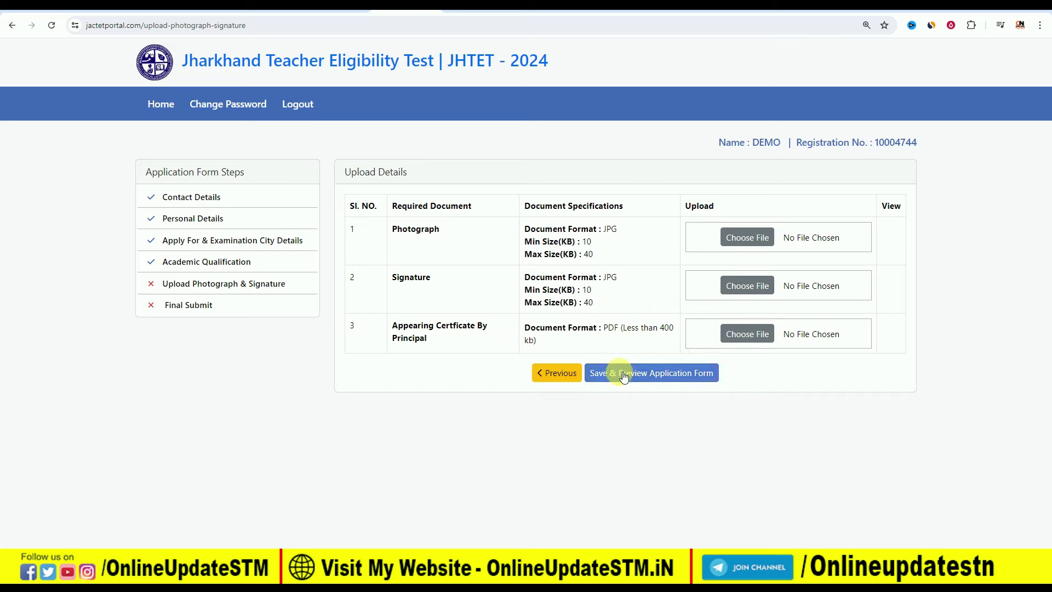
left_click(683, 375)
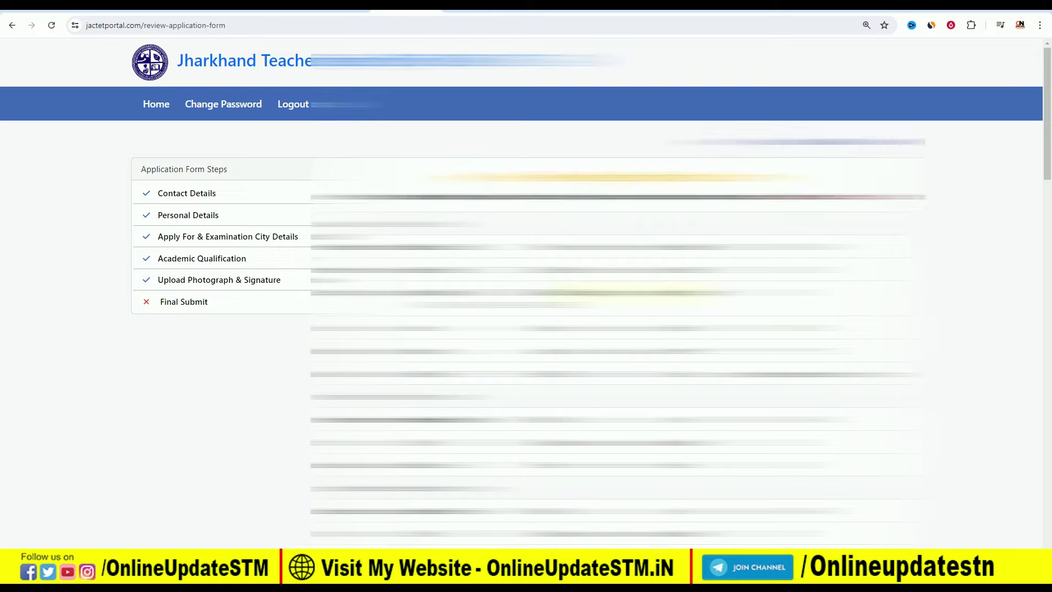
scroll(618, 290, "down", 15)
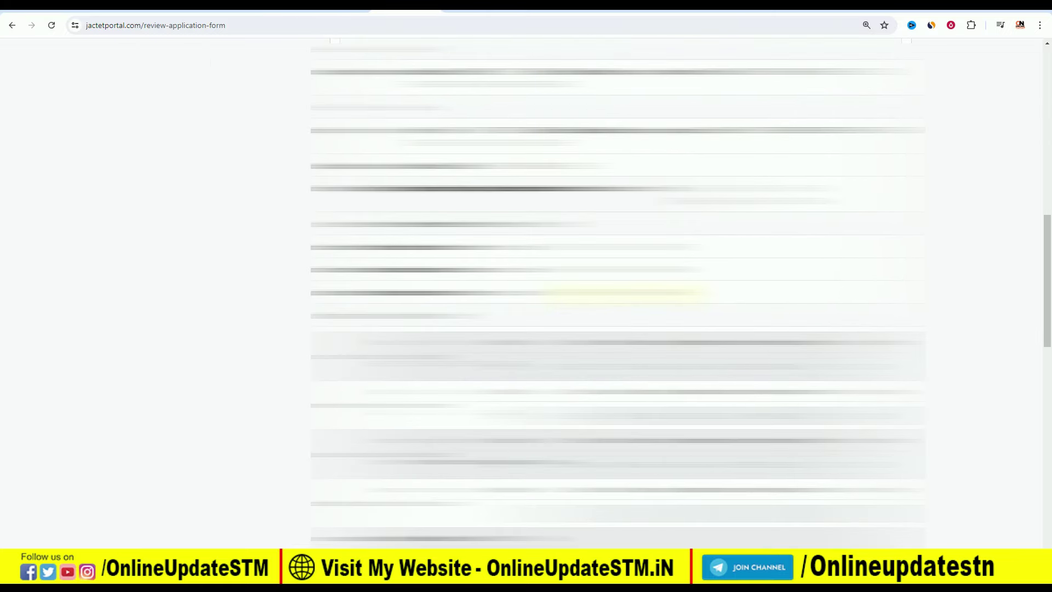
- Agree to the general declaration at the end of the application preview and make the final submission of the application
scroll(600, 296, "down", 3)
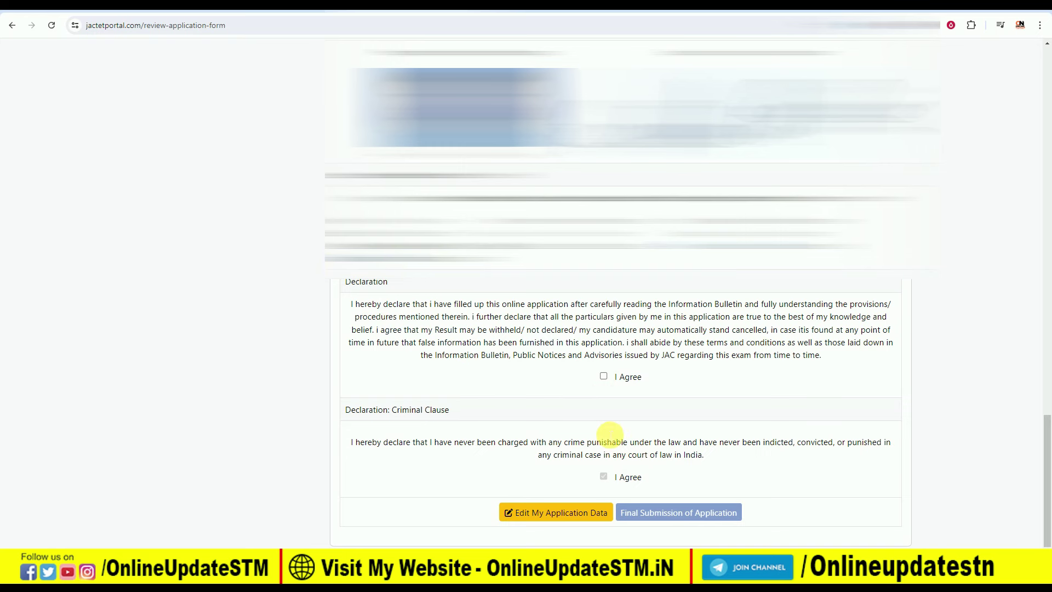
left_click(604, 377)
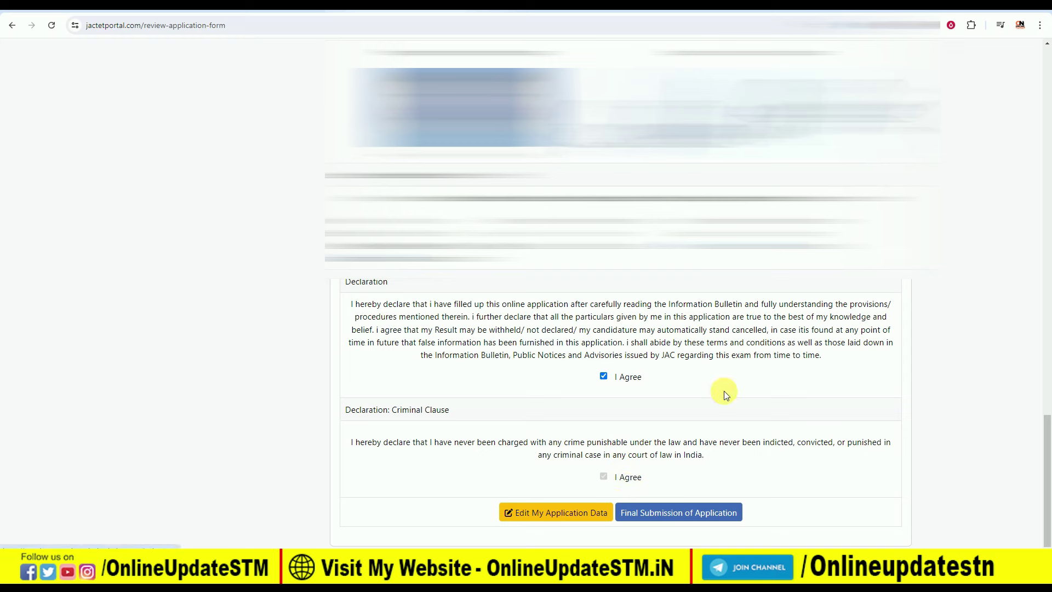
left_click(669, 512)
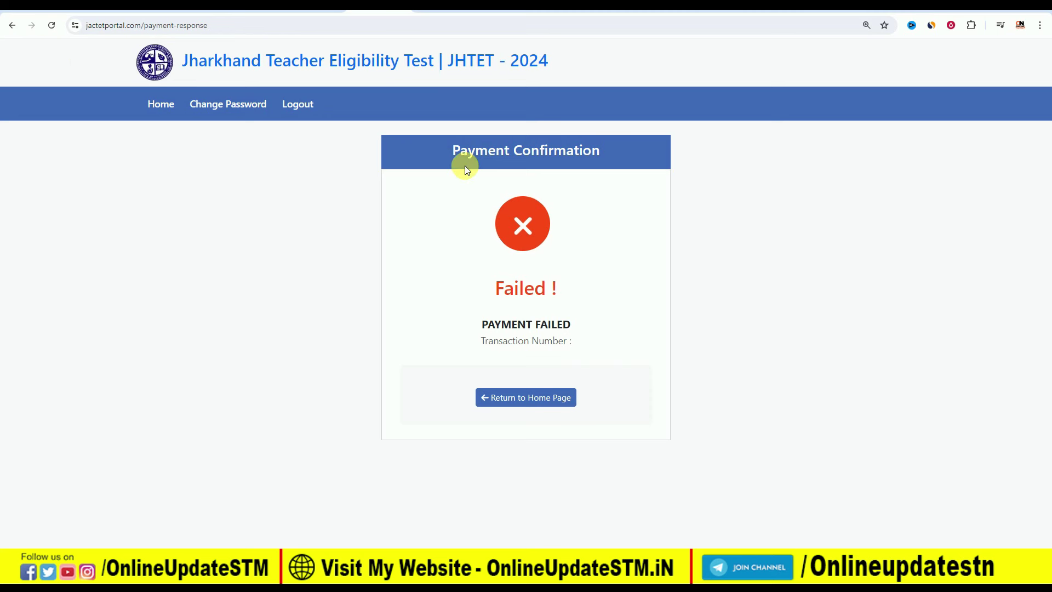
- Return from the payment confirmation to the application dashboard and log out of the candidate account
left_click(528, 398)
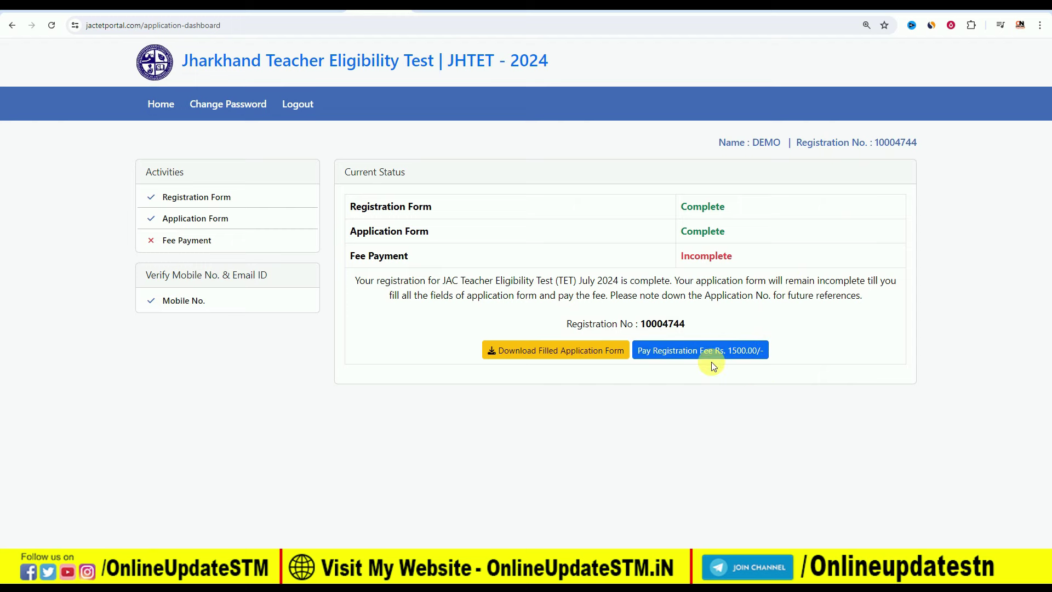
left_click(722, 350)
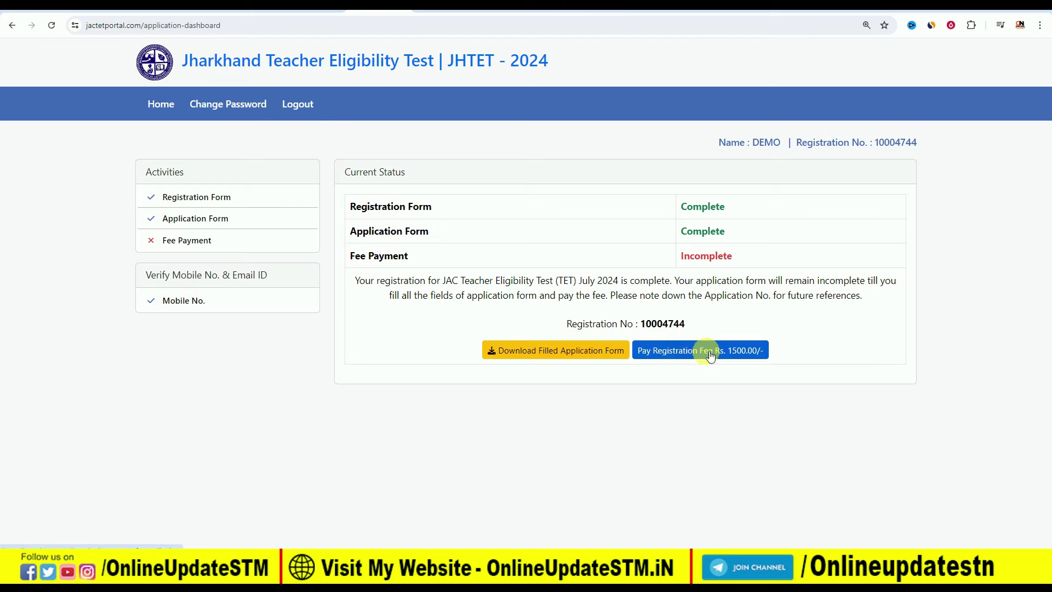
left_click(310, 106)
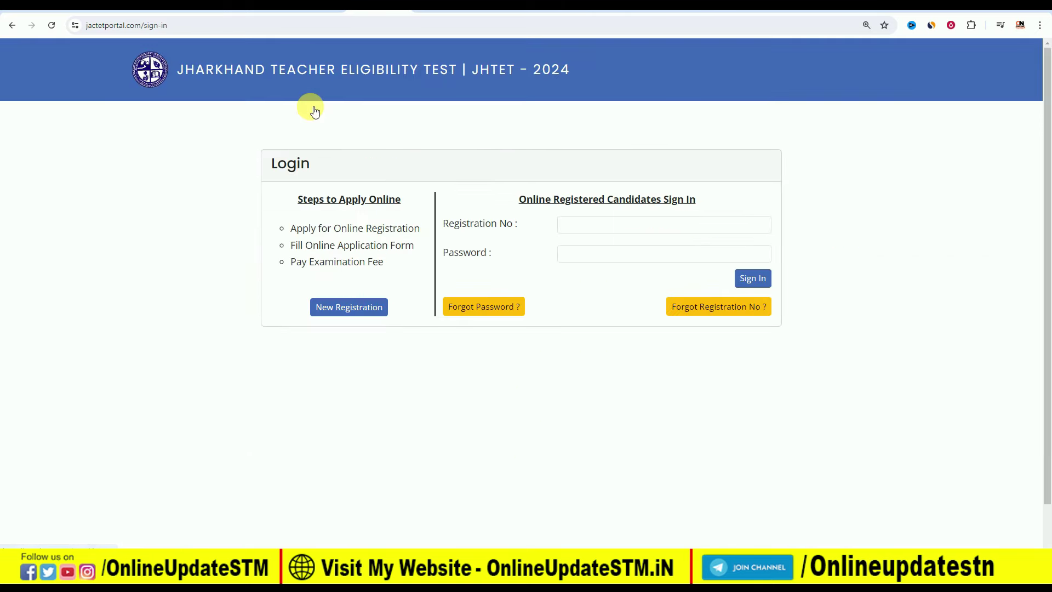